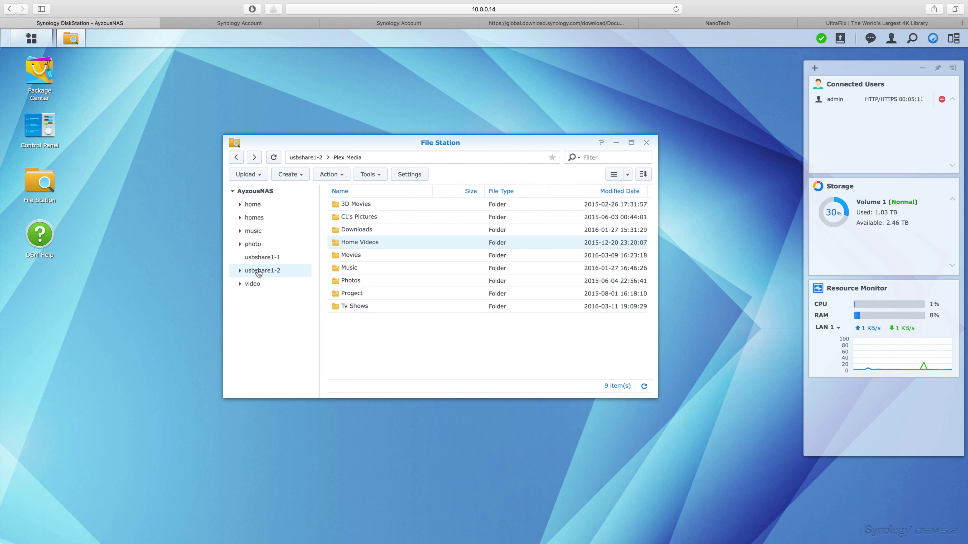
Browse usbshare1-2 and try dragging Photos into the photo share, dismissing the same-location error.
left_click(240, 271)
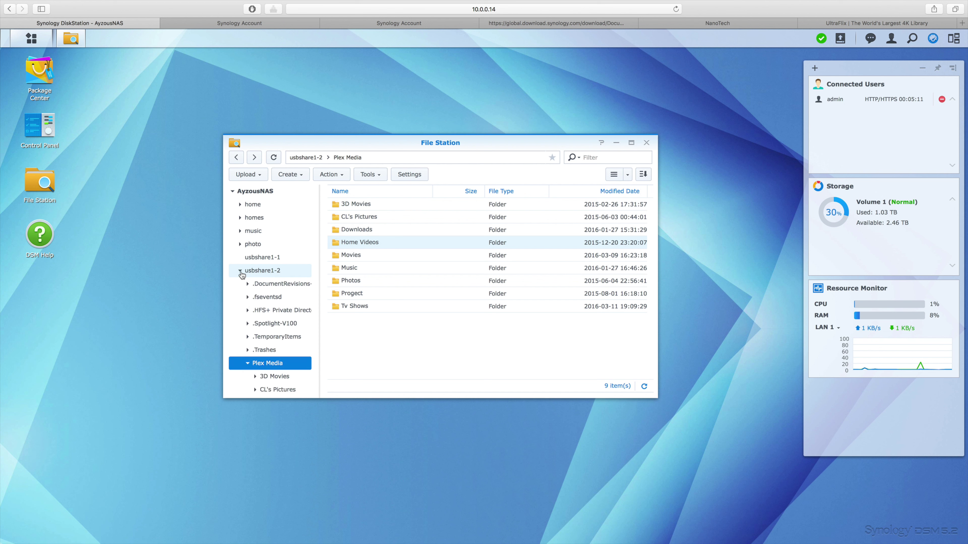
scroll(255, 285, "down", 1)
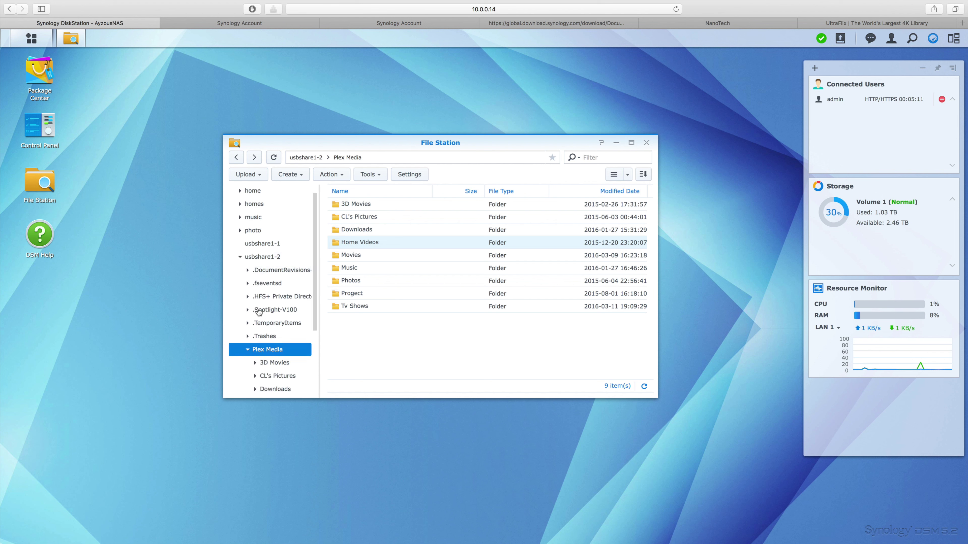
scroll(284, 307, "down", 5)
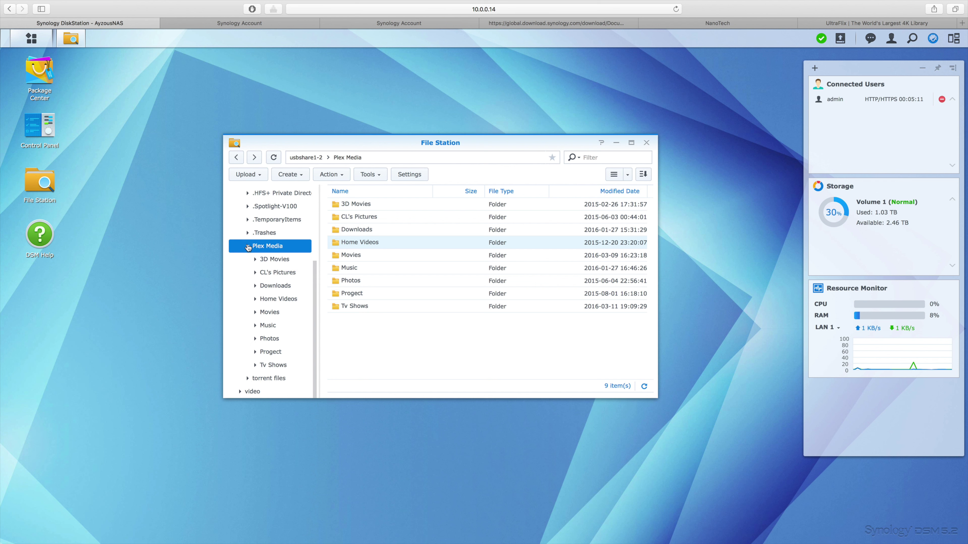
left_click(248, 247)
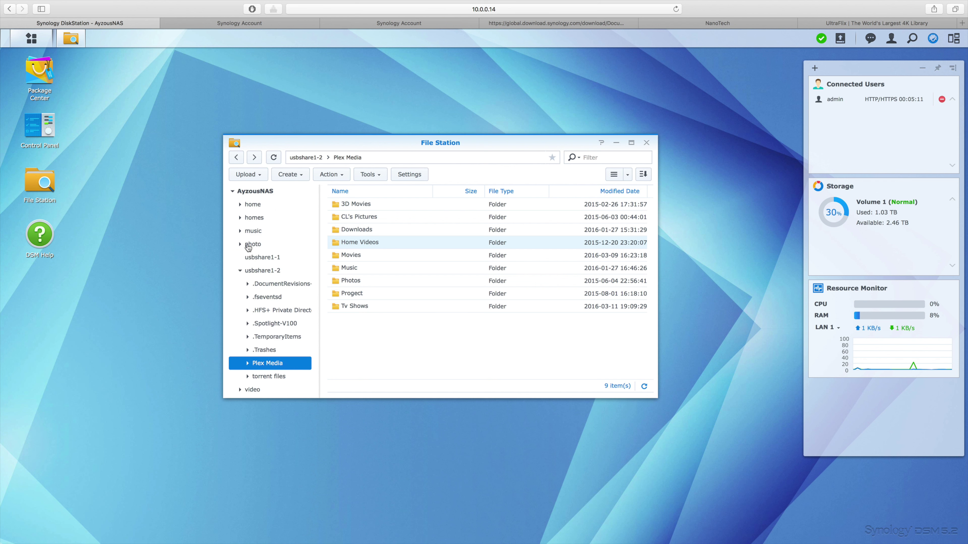
left_click(240, 271)
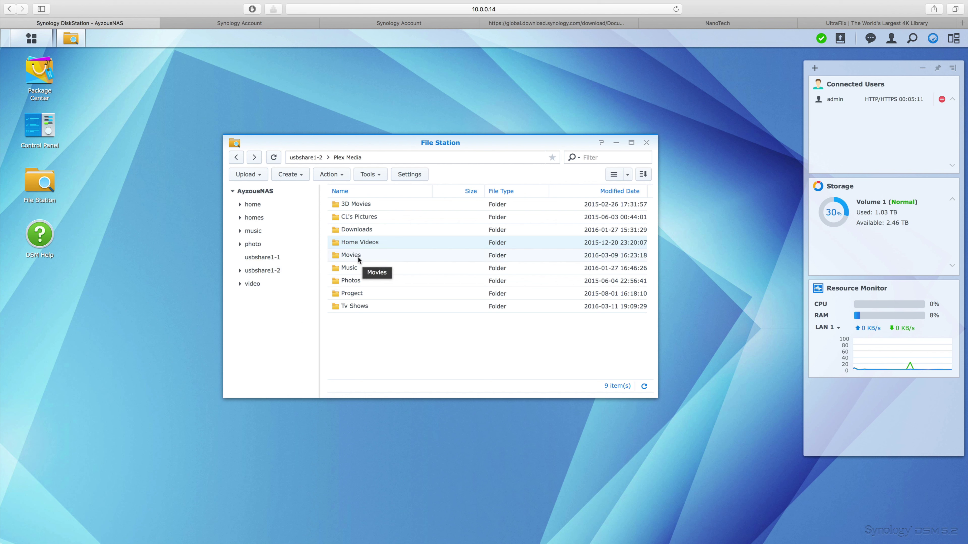
left_click_drag(356, 282, 358, 286)
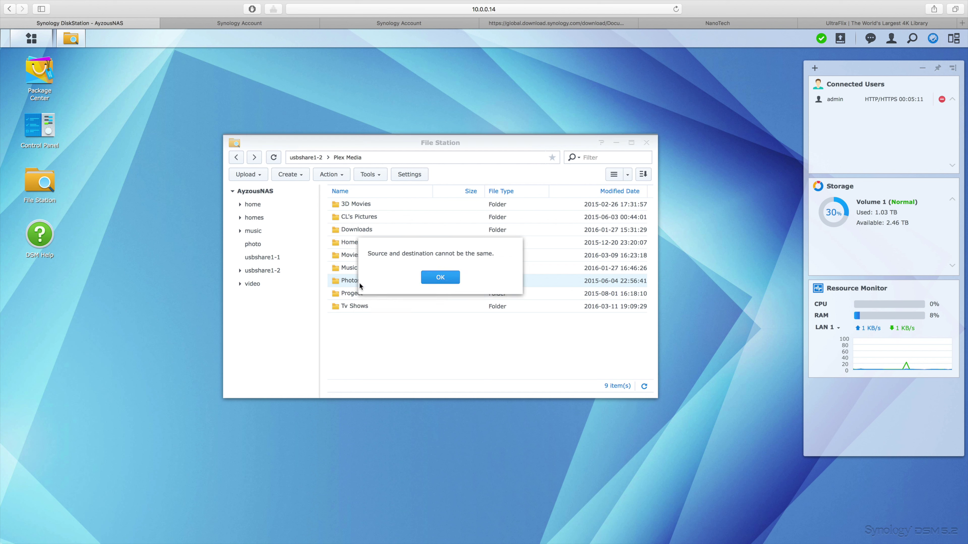
left_click(445, 282)
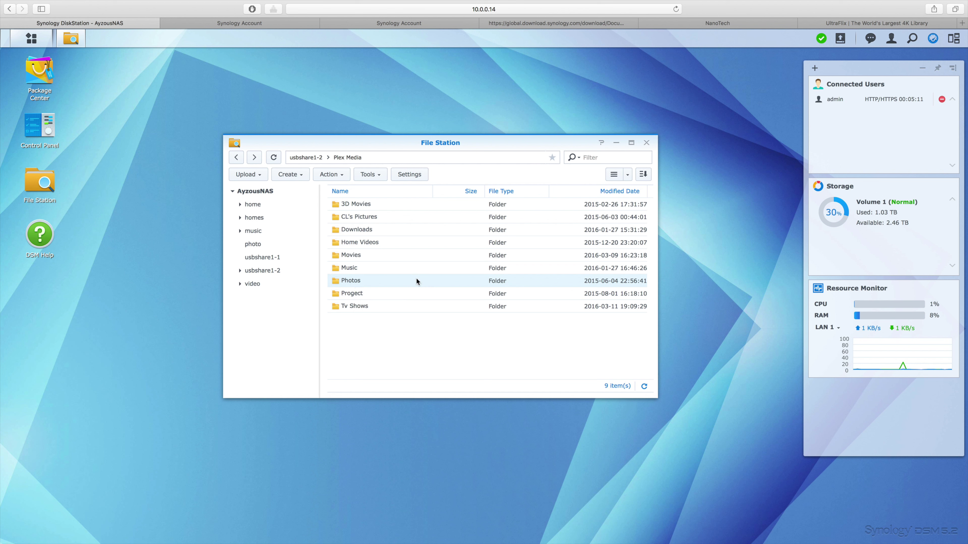
Copy Photos into the photo share with Paste - Skip and hide the progress window.
right_click(363, 286)
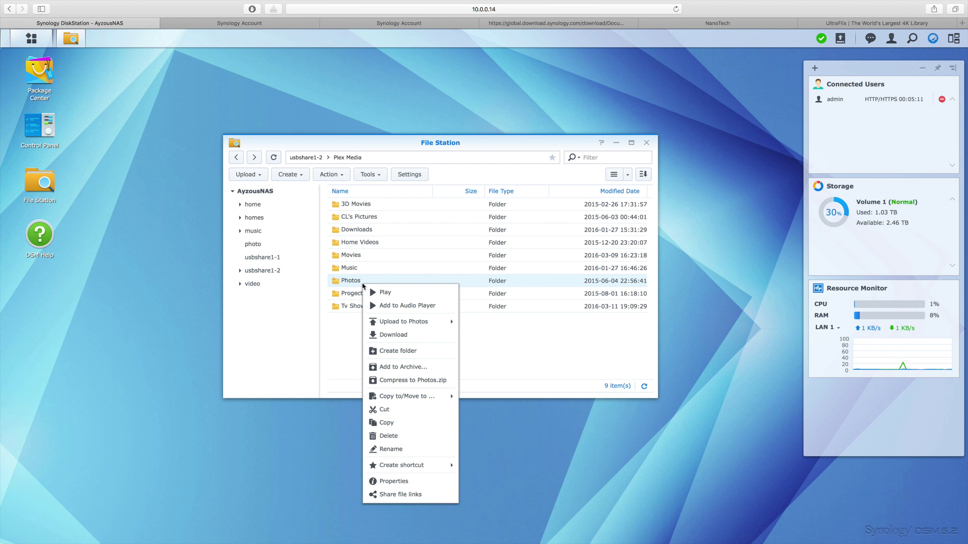
left_click(387, 423)
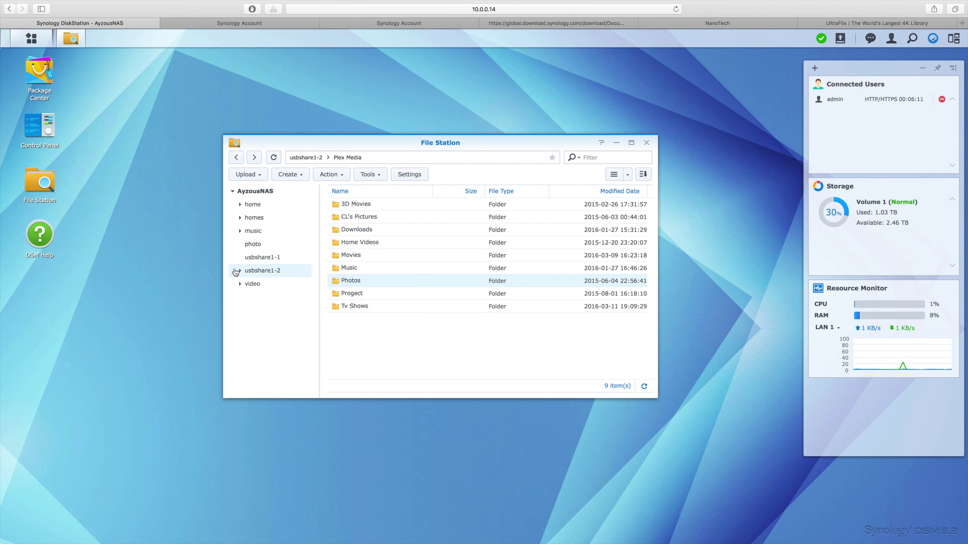
left_click(253, 245)
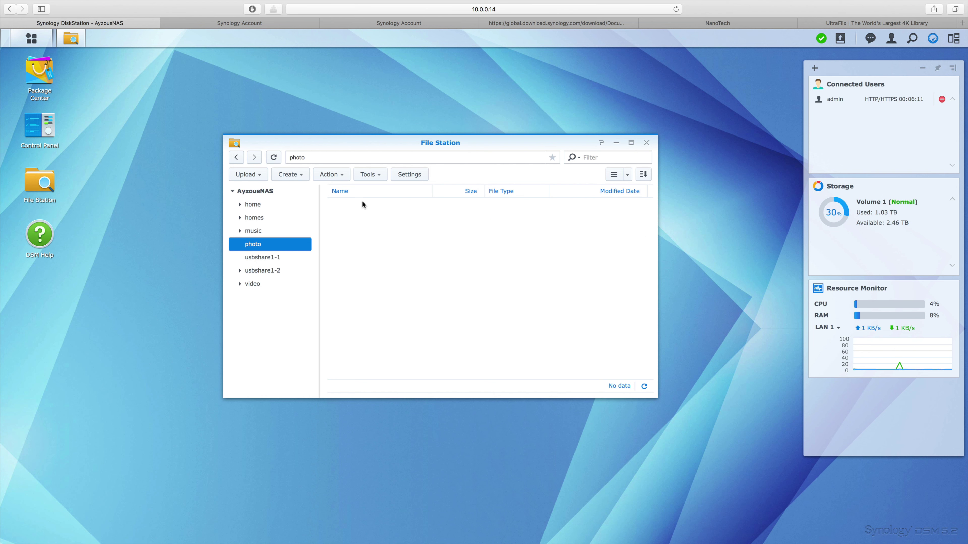
right_click(363, 205)
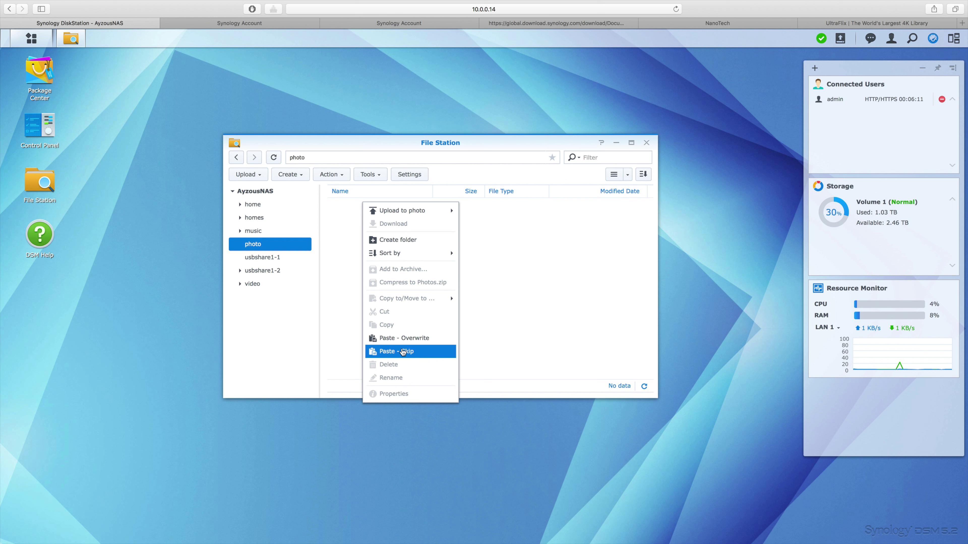
left_click(403, 353)
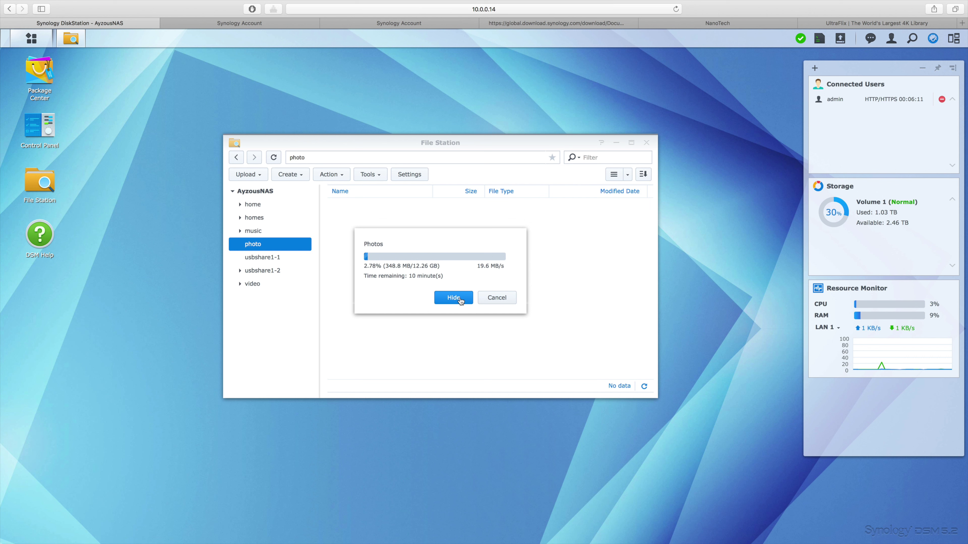
left_click(461, 298)
Copy 3D Movies from usbshare1-2's Plex Media into the video share, skipping existing files.
left_click(271, 272)
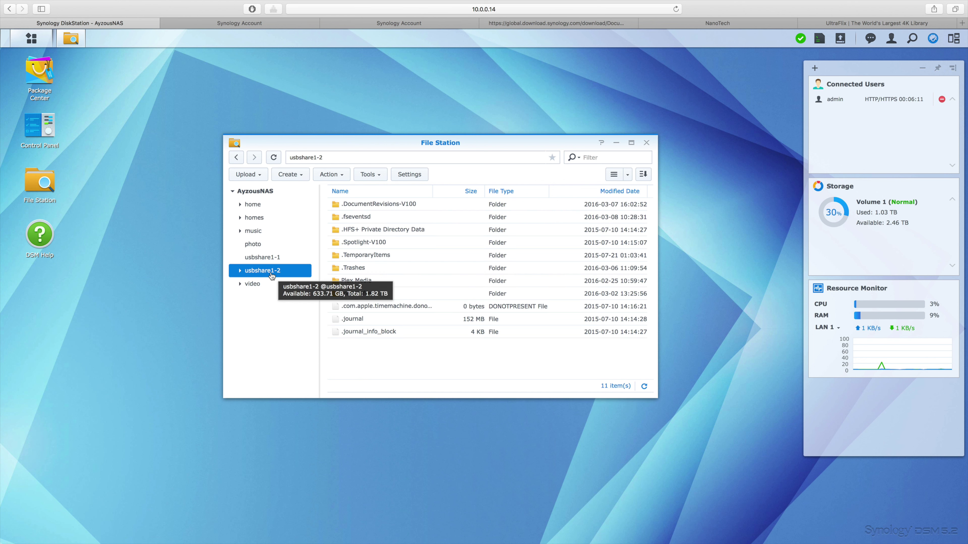
double_click(356, 282)
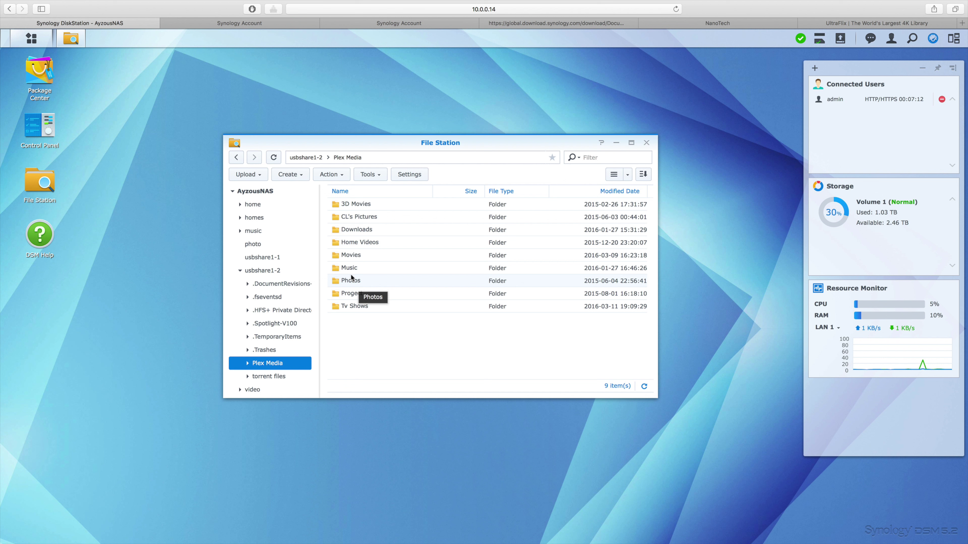
right_click(366, 207)
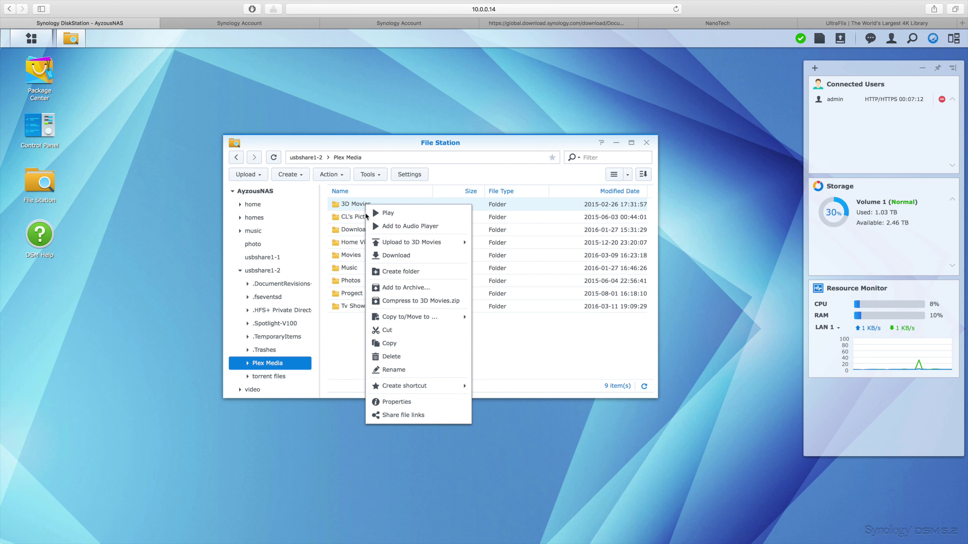
left_click(400, 345)
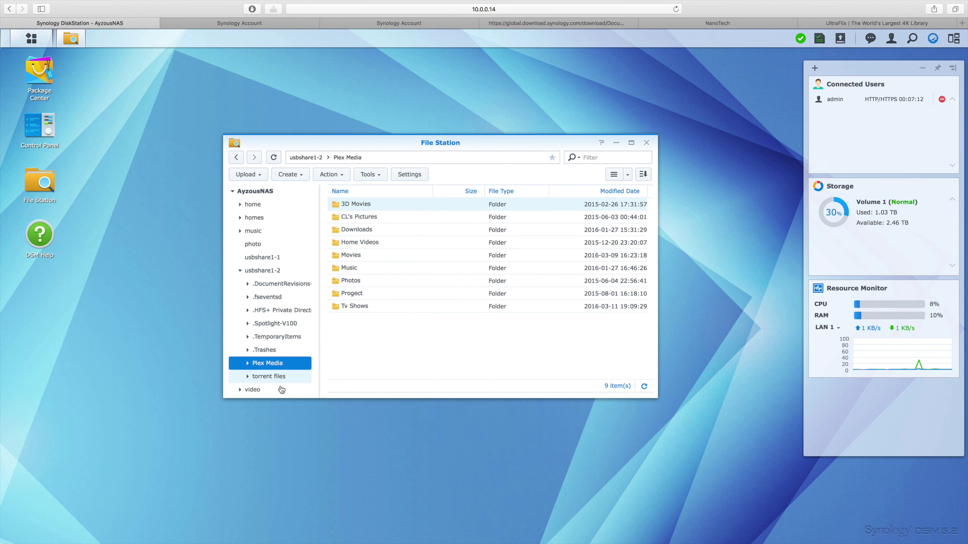
left_click(268, 389)
right_click(363, 282)
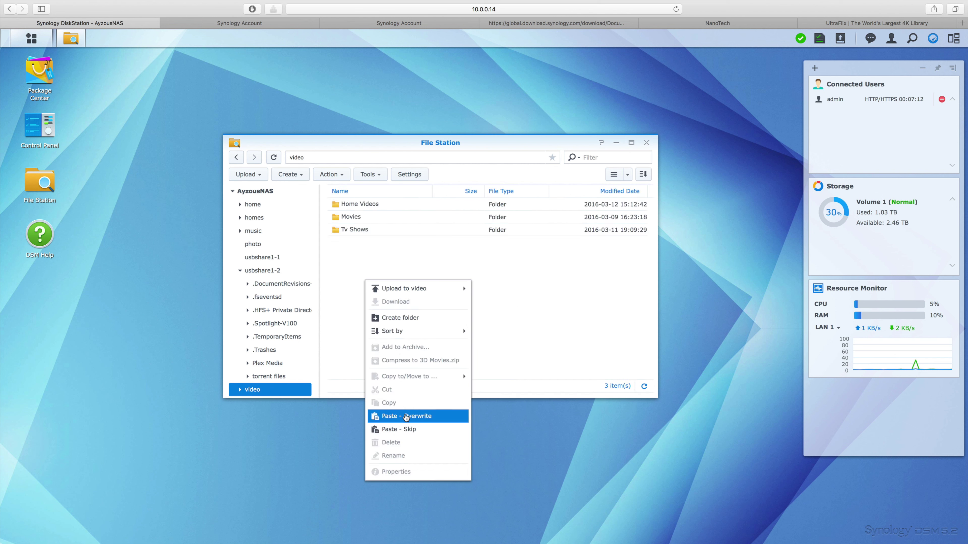
left_click(411, 429)
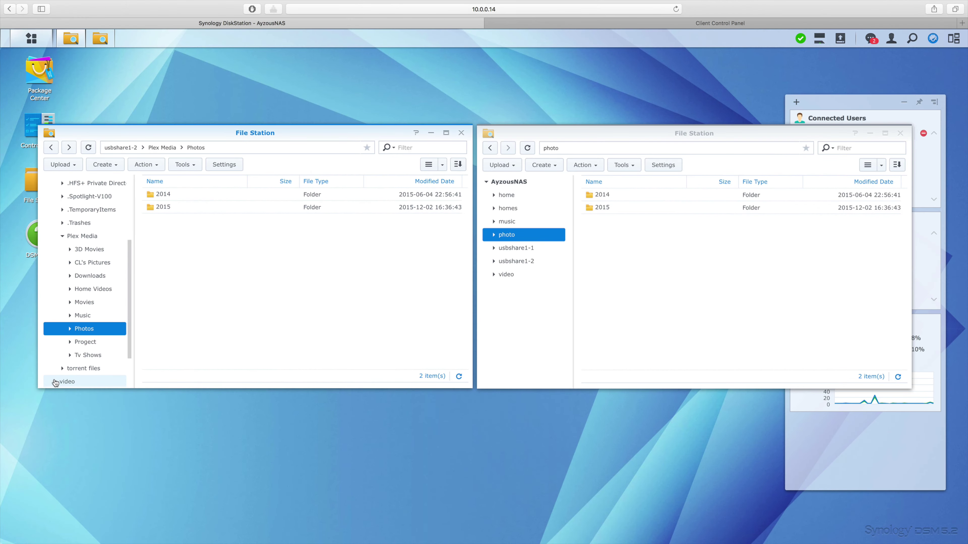
left_click(55, 381)
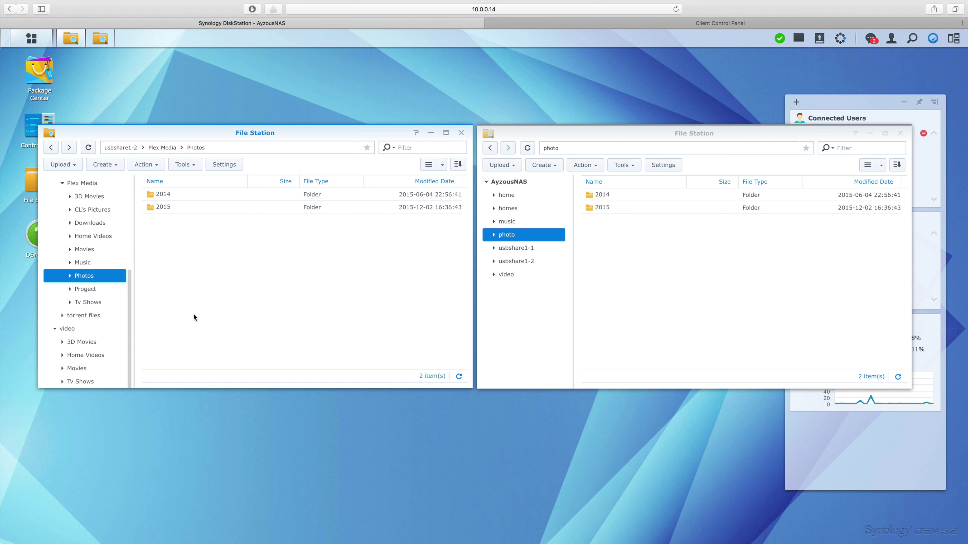
Create a new folder named Downloads inside the photo share.
left_click(493, 209)
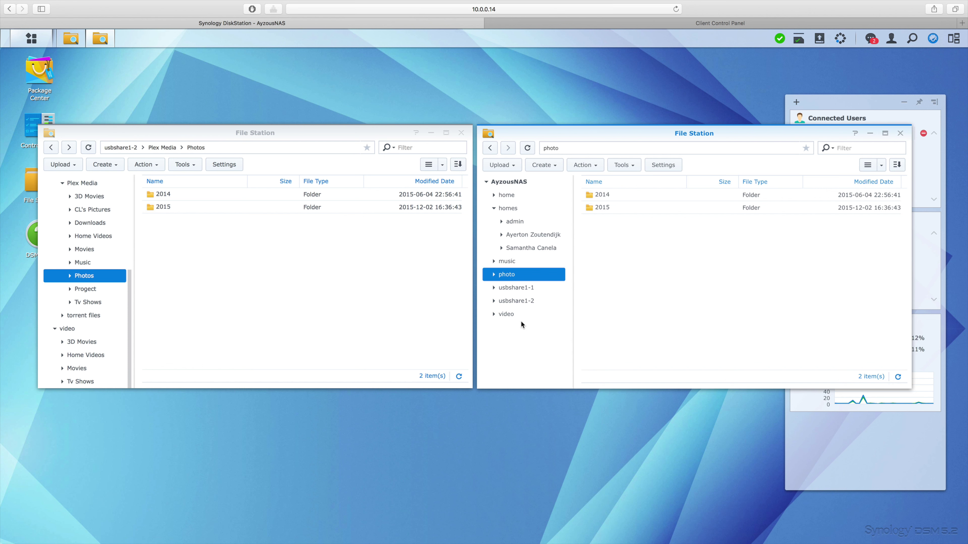
left_click(553, 166)
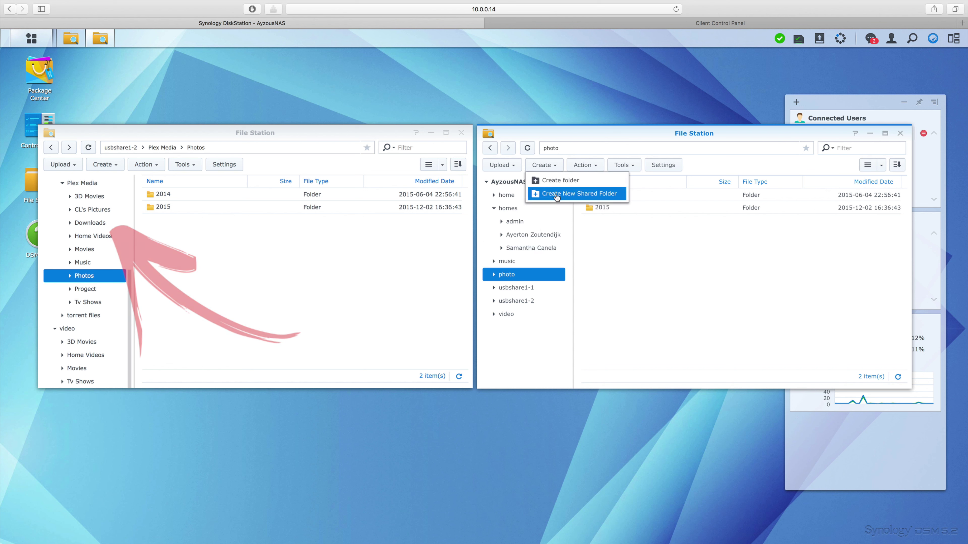
left_click(559, 184)
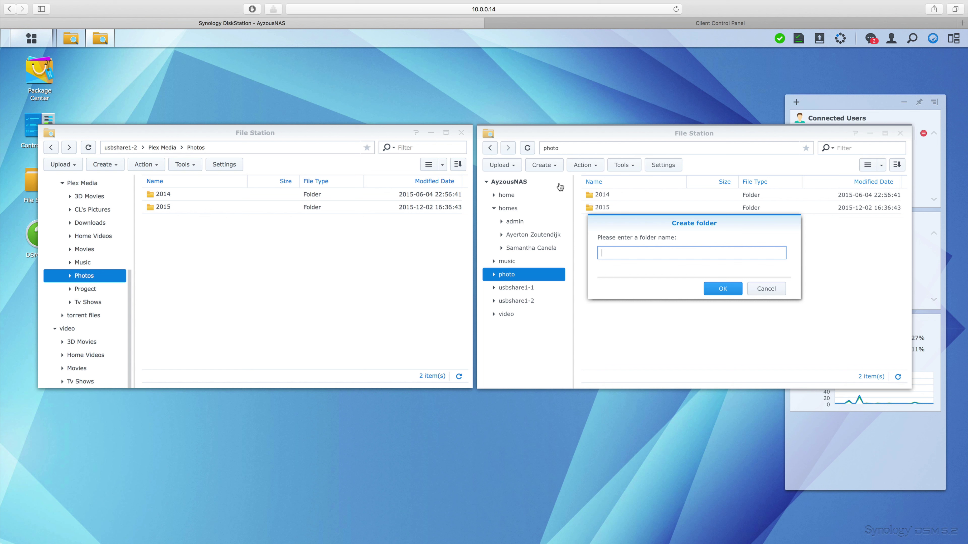
type("Downloads")
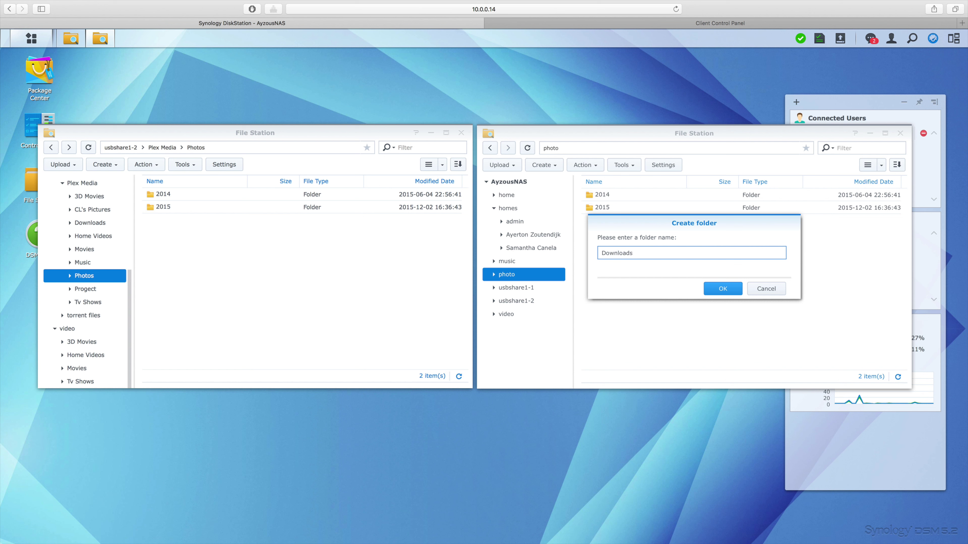
left_click(716, 292)
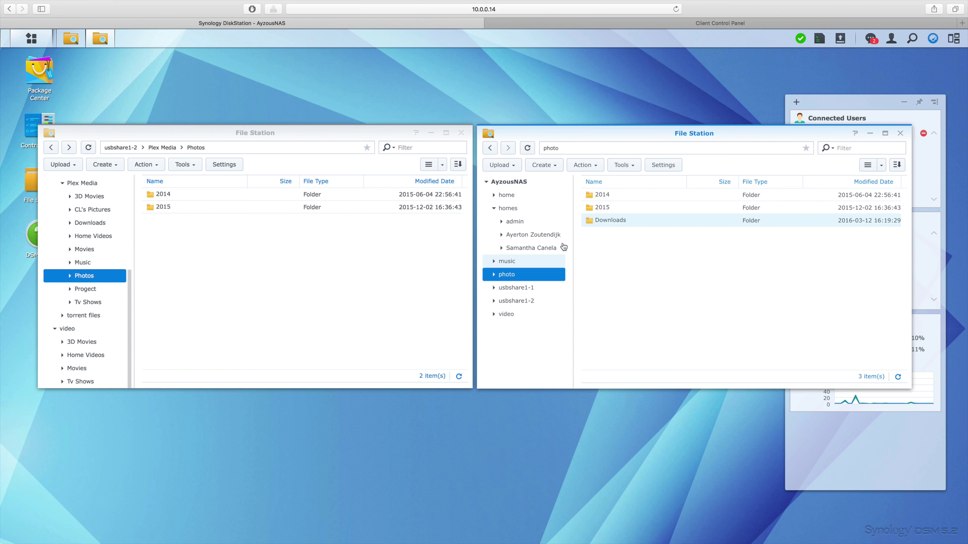
After a failed move into video, delete the Downloads folder from the photo share.
left_click(618, 220)
left_click_drag(607, 248, 637, 244)
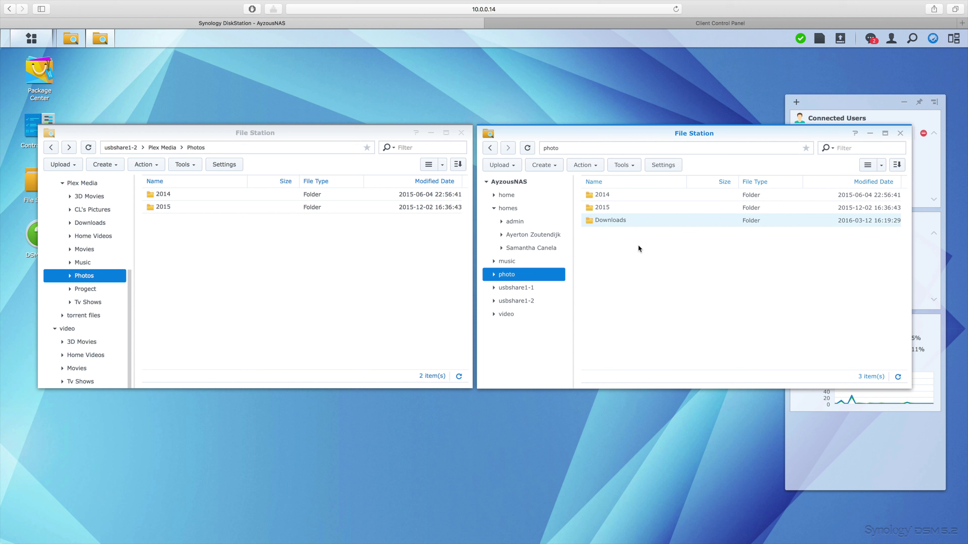
right_click(620, 221)
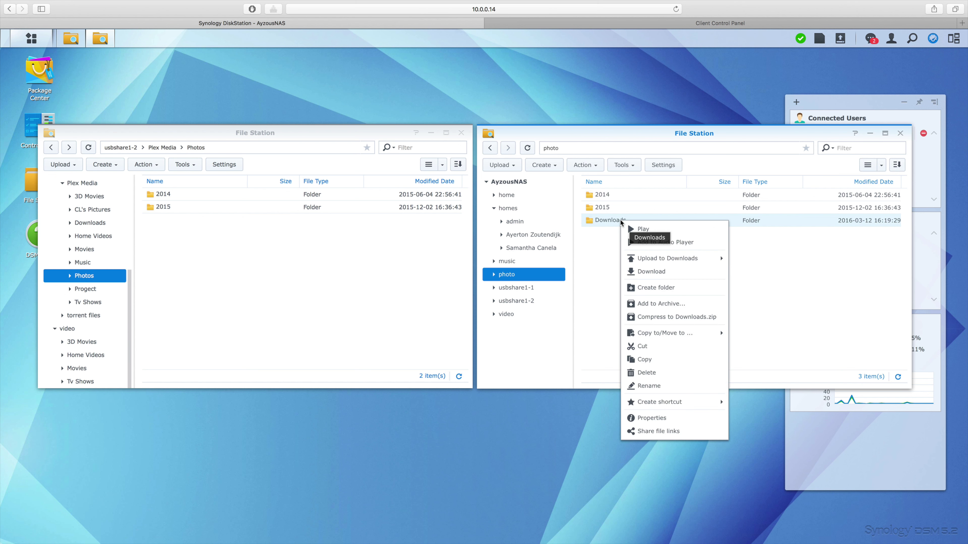
left_click(646, 373)
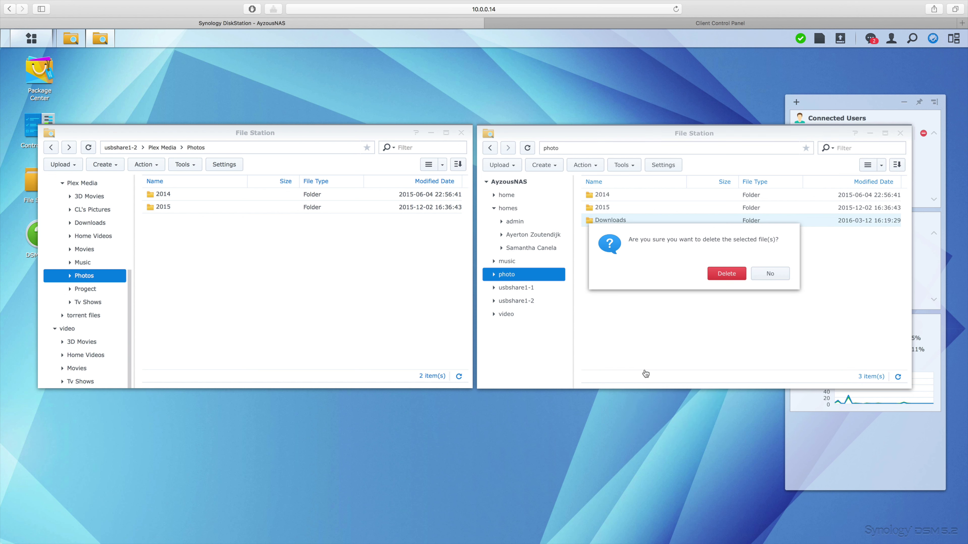
left_click(727, 275)
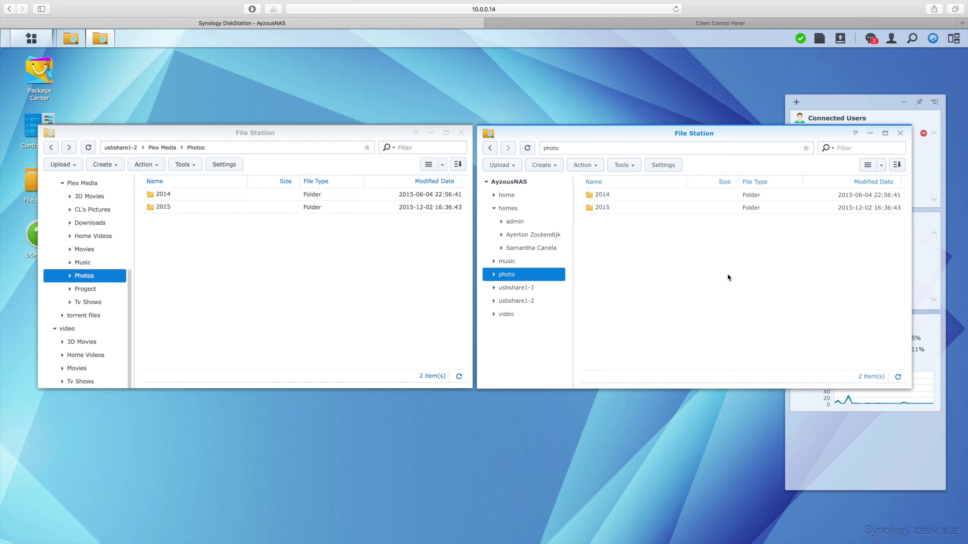
left_click(591, 167)
left_click(547, 165)
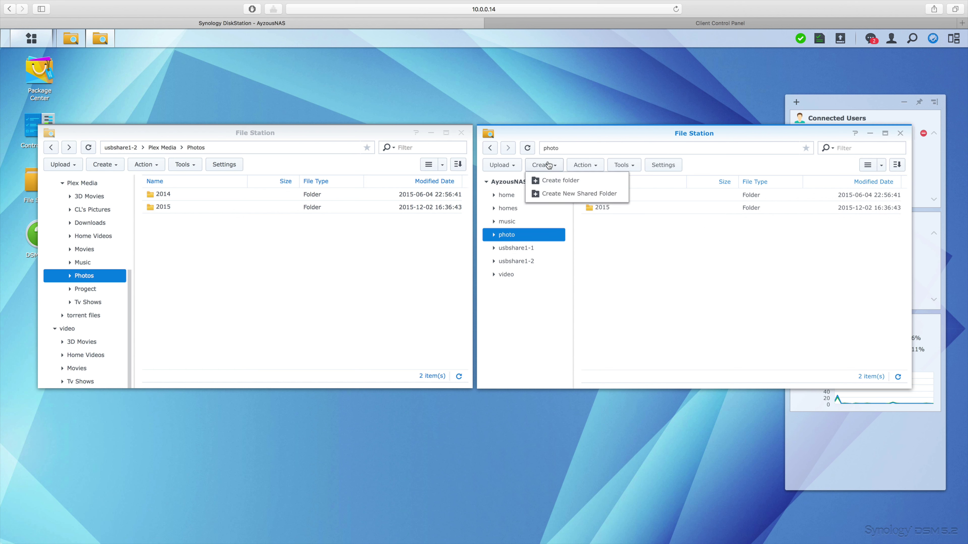
Name the new shared folder Downloads, keep Volume 1 as its location, and confirm.
left_click(562, 194)
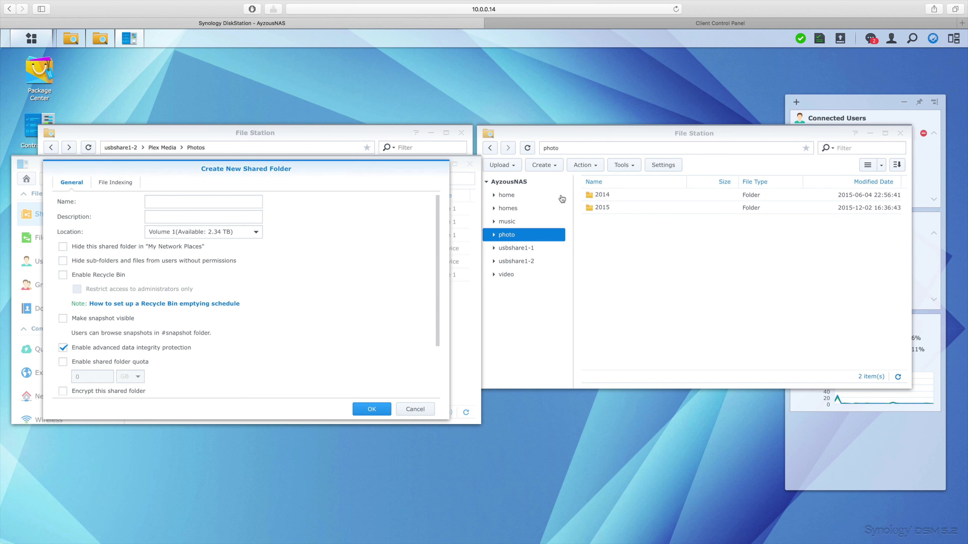
scroll(205, 212, "down", 1)
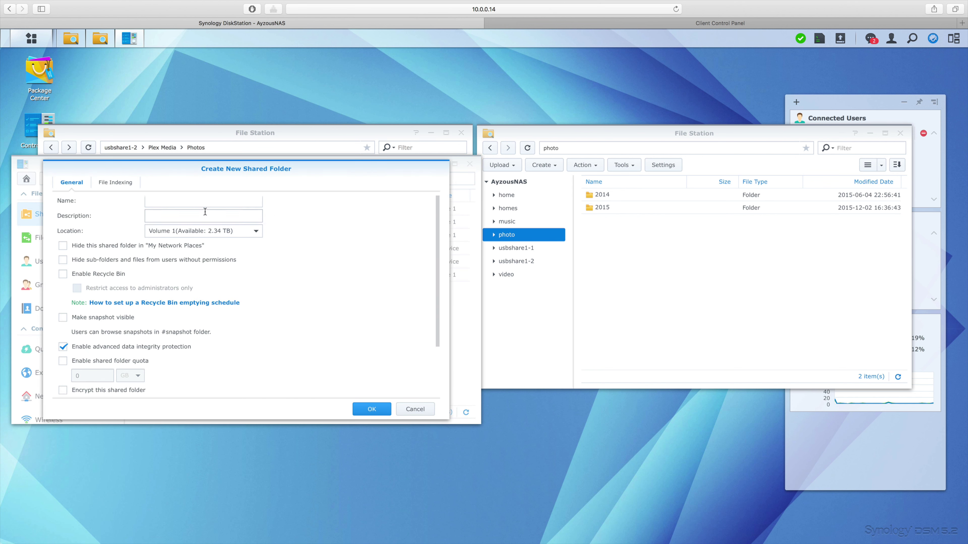
left_click(159, 201)
left_click_drag(231, 170, 571, 133)
scroll(565, 270, "down", 3)
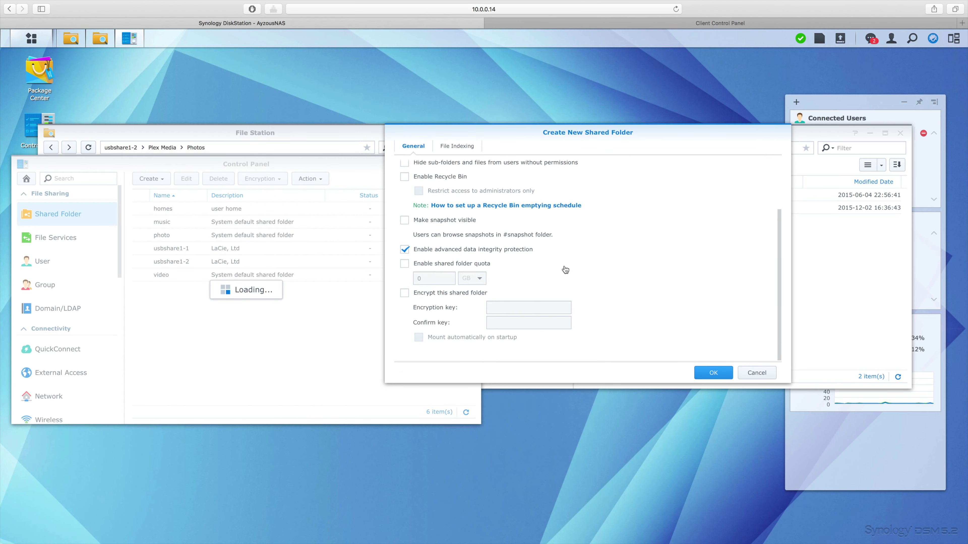
scroll(565, 269, "up", 3)
mouse_move(531, 165)
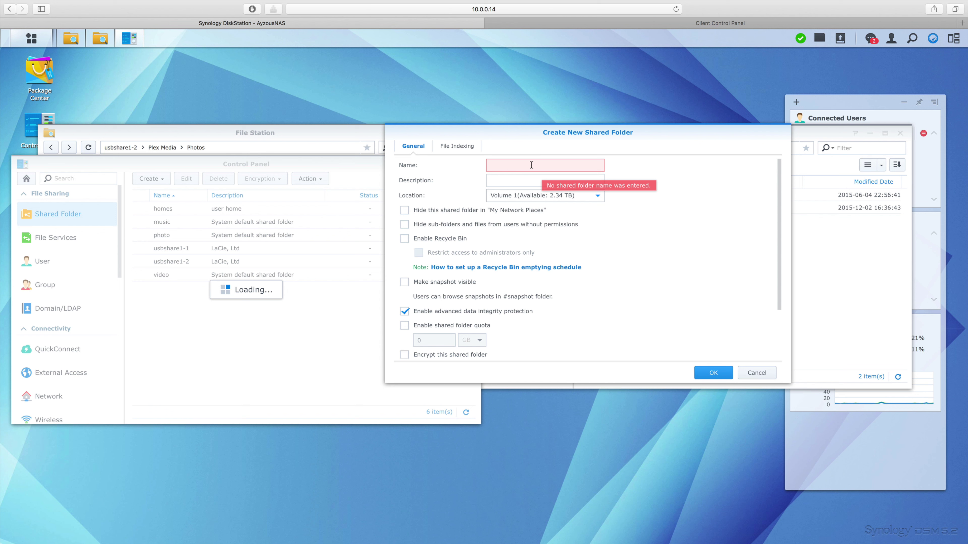
type("ownloads")
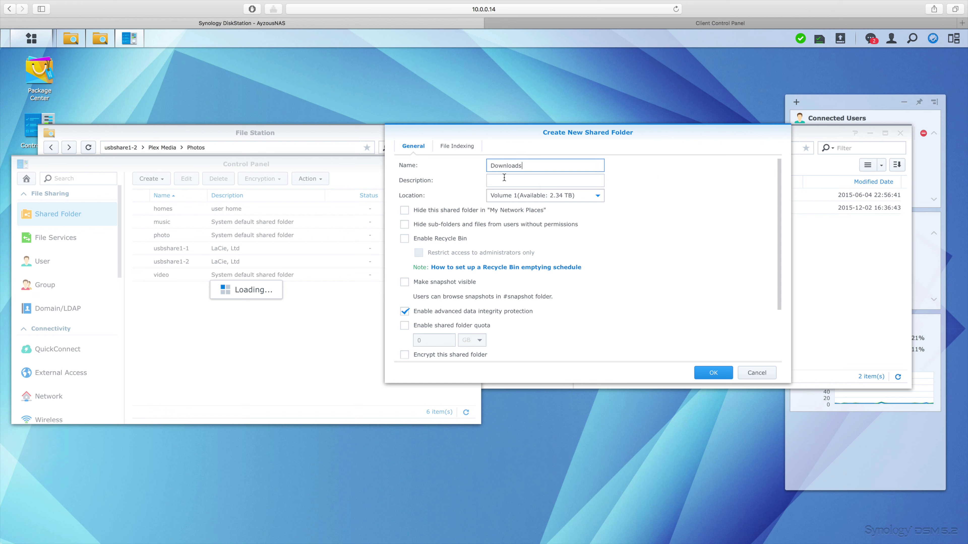
left_click(505, 179)
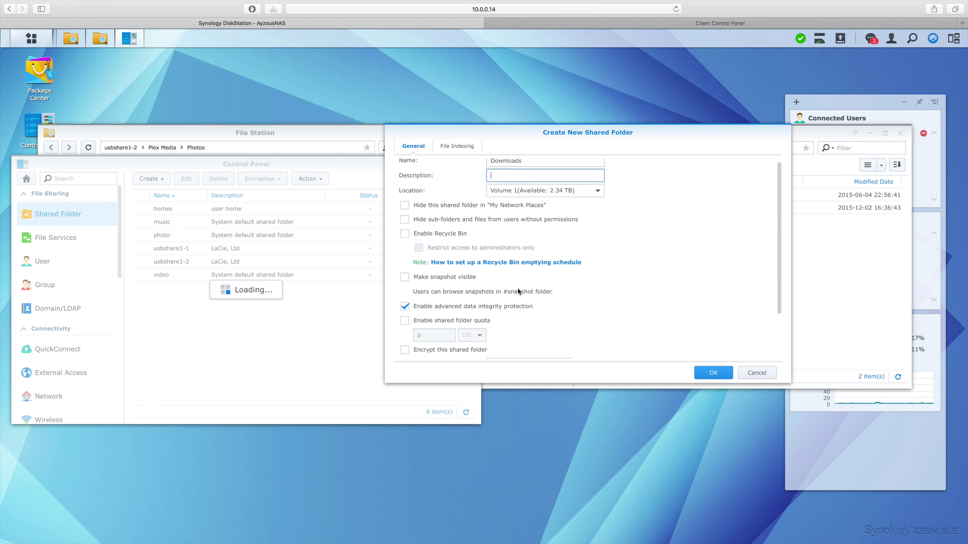
scroll(517, 290, "down", 3)
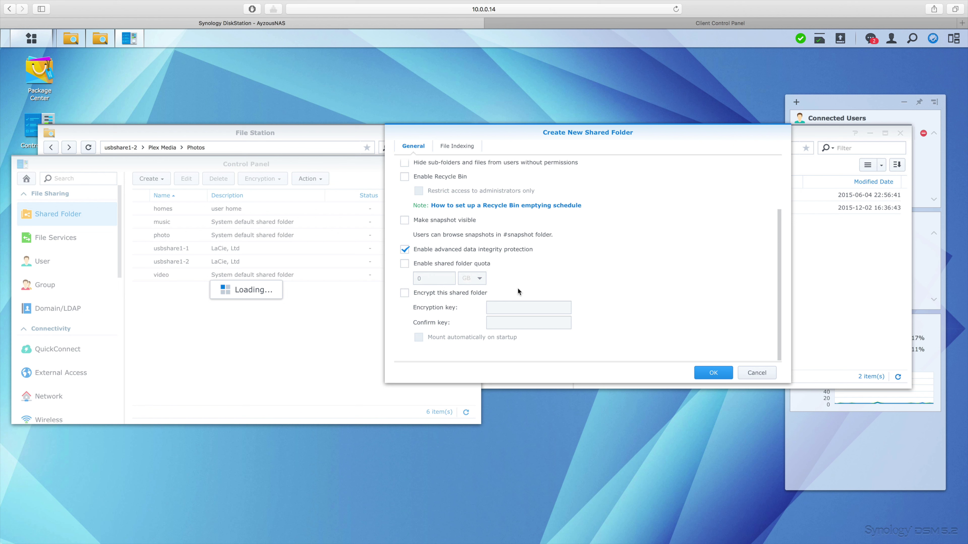
left_click(711, 374)
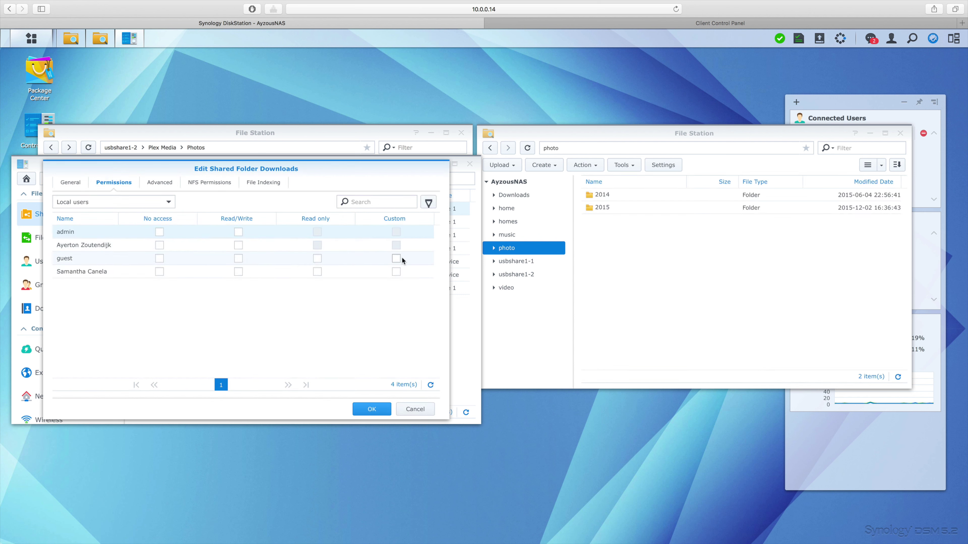
Give the second listed user Read/Write and guest Read only on Downloads, then save.
left_click_drag(344, 174, 621, 157)
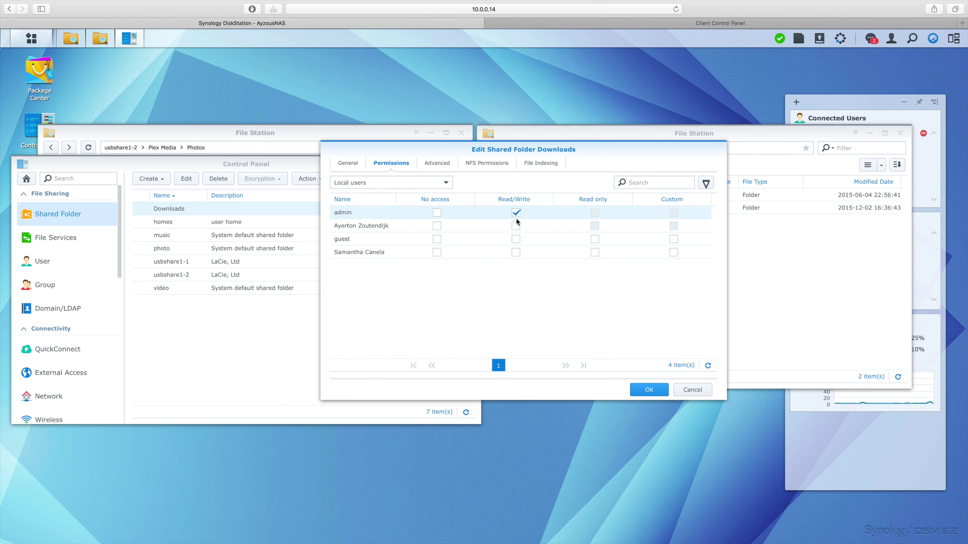
left_click(516, 226)
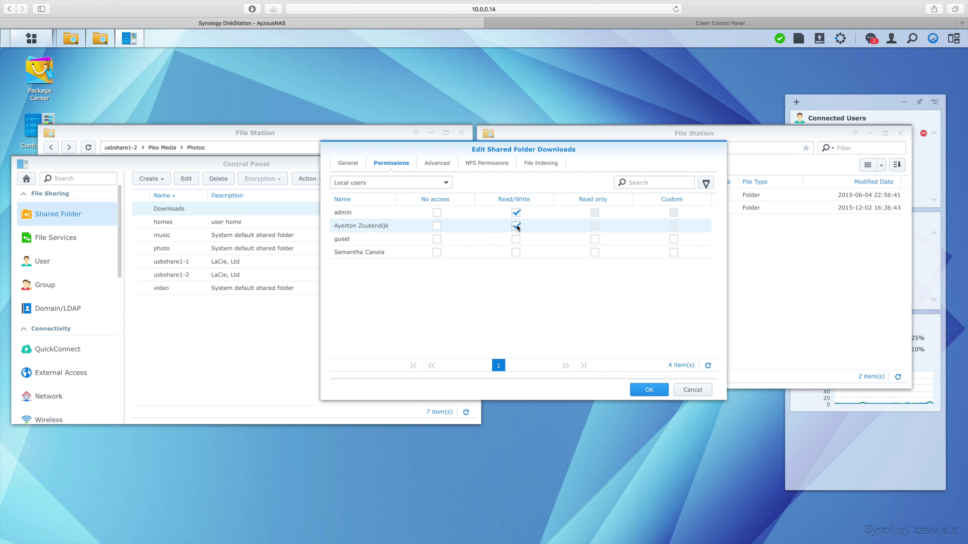
left_click(437, 240)
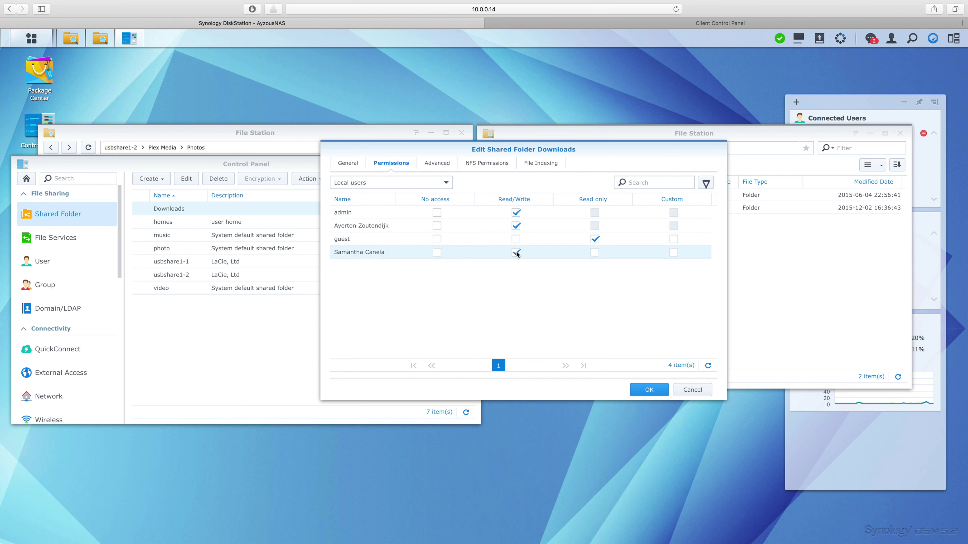
left_click(641, 395)
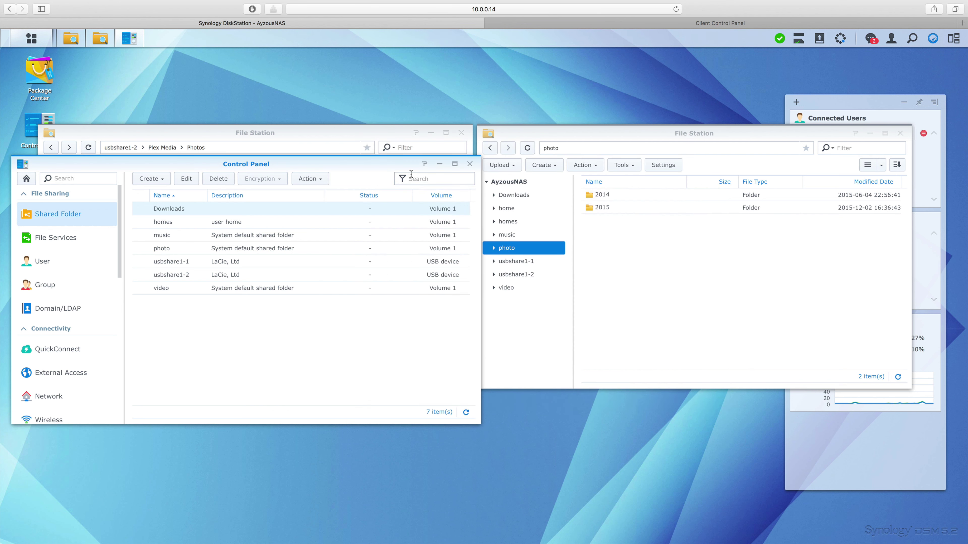
Go to Control Panel's User page and bring up the user creation options.
left_click_drag(385, 167, 511, 154)
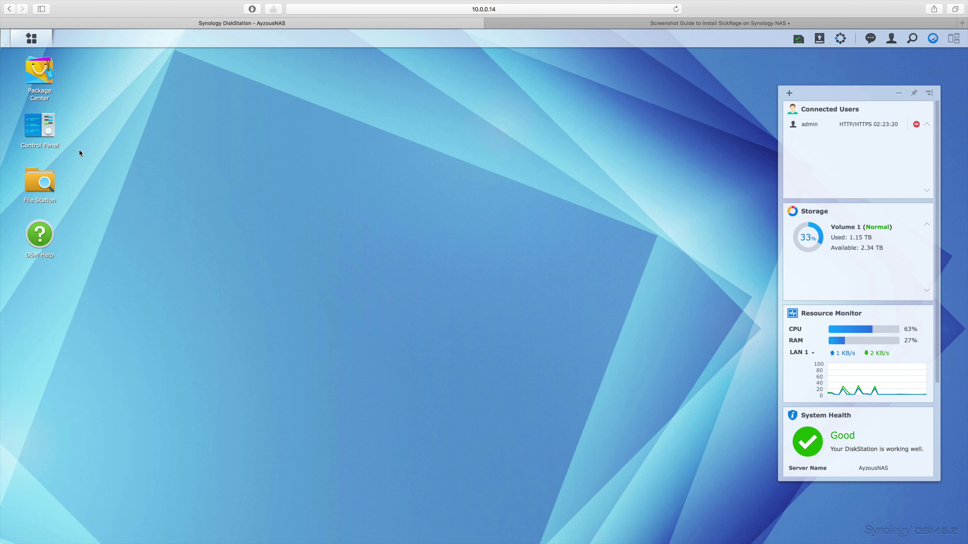
left_click(46, 130)
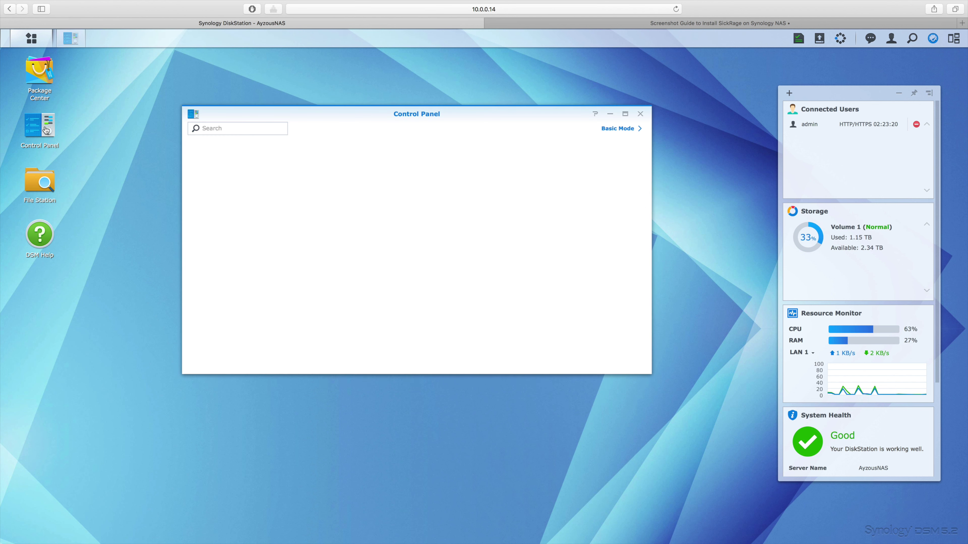
left_click(313, 169)
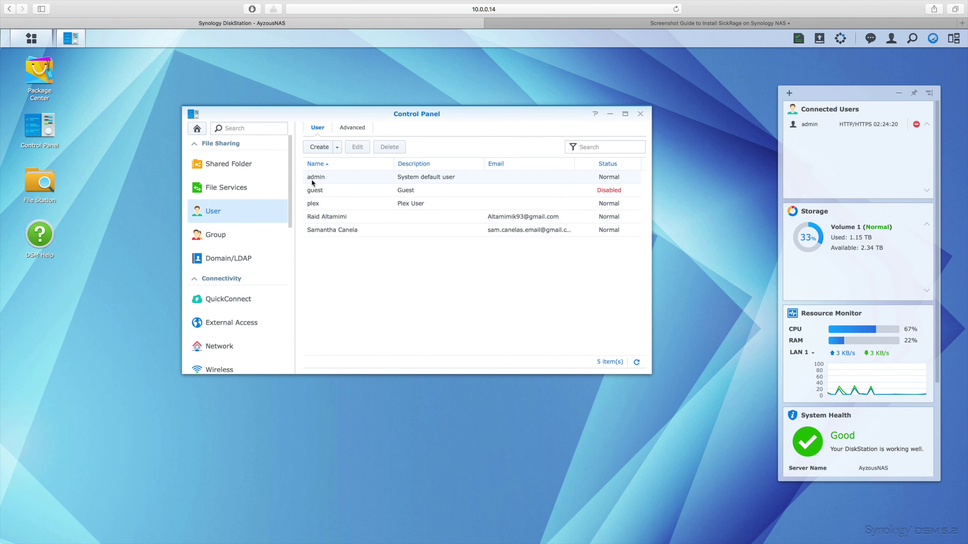
left_click(337, 147)
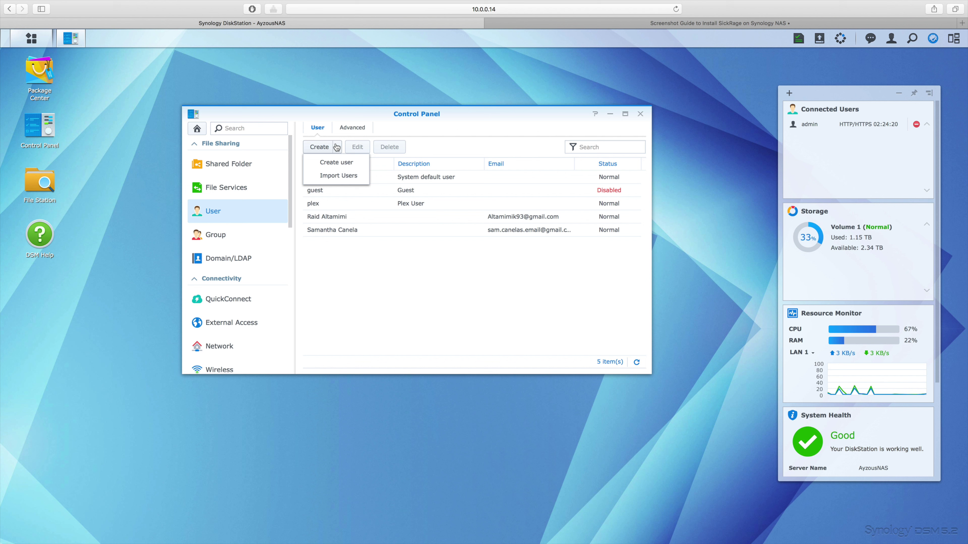
Enter the new user's full name, the description 'ME!', and their e-mail address.
left_click(356, 167)
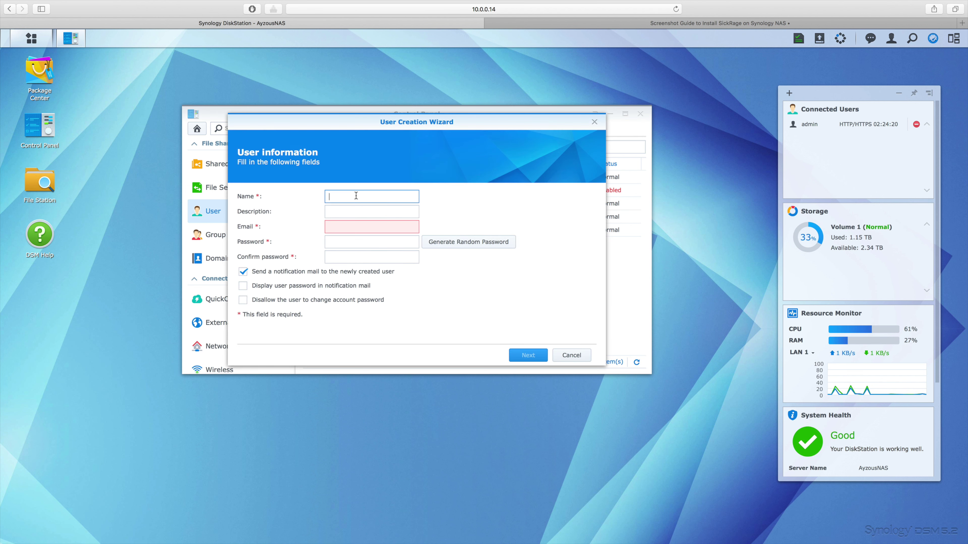
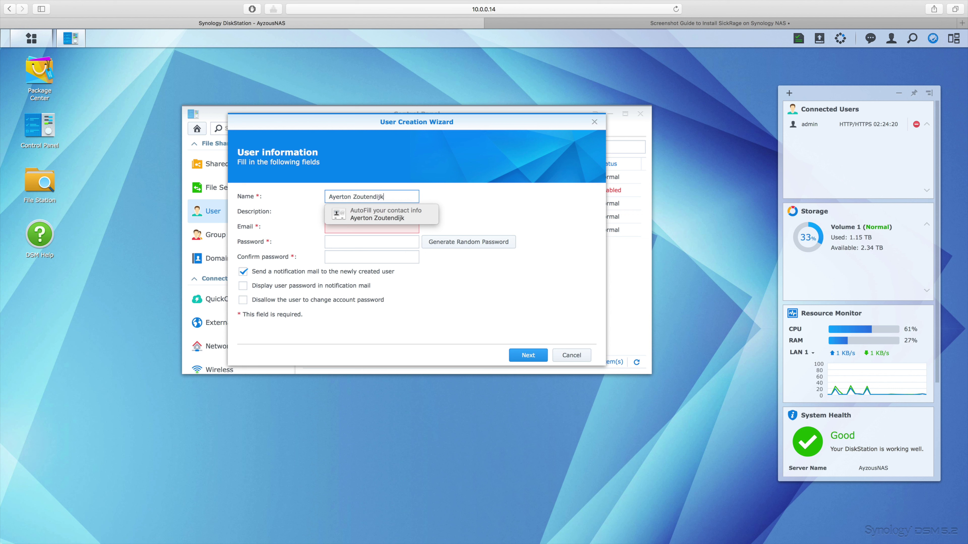
left_click(305, 224)
left_click(338, 209)
type("ME!")
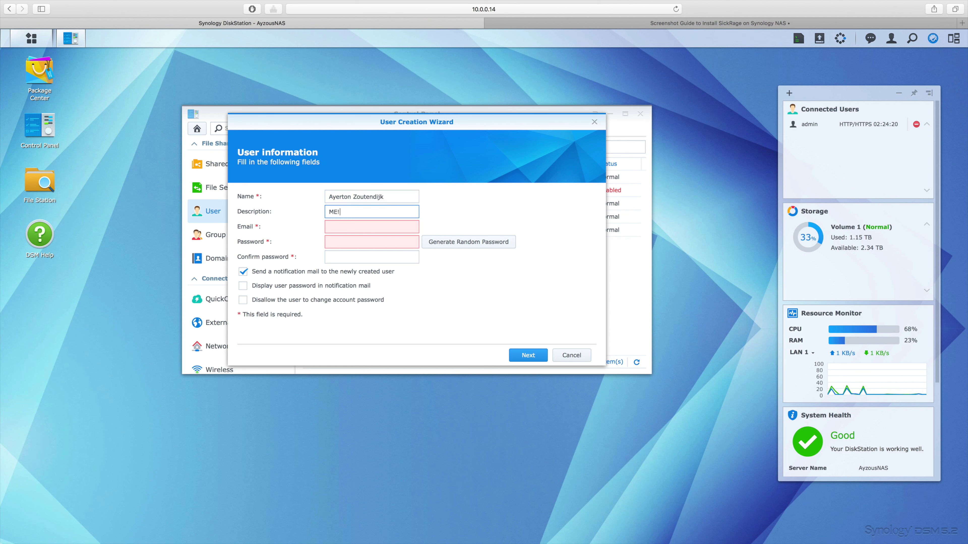
left_click(337, 226)
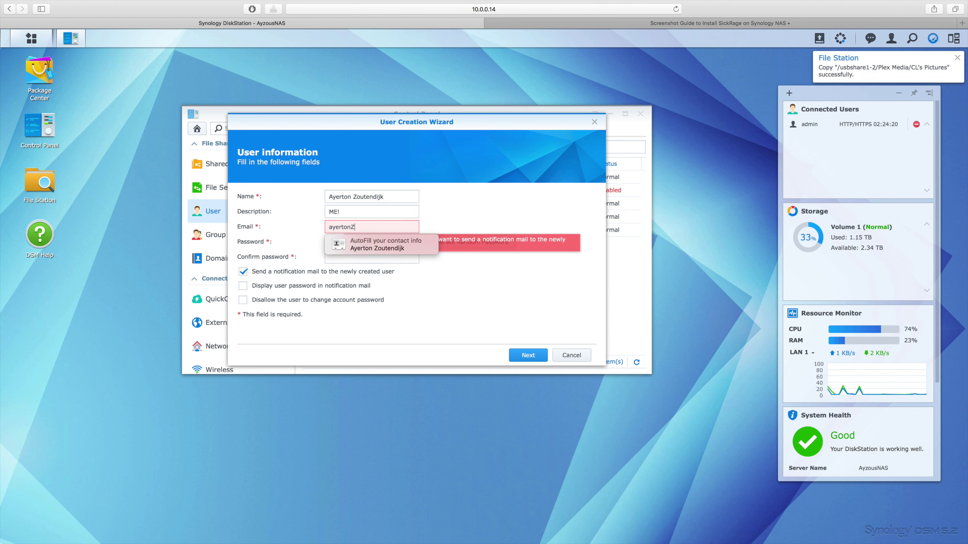
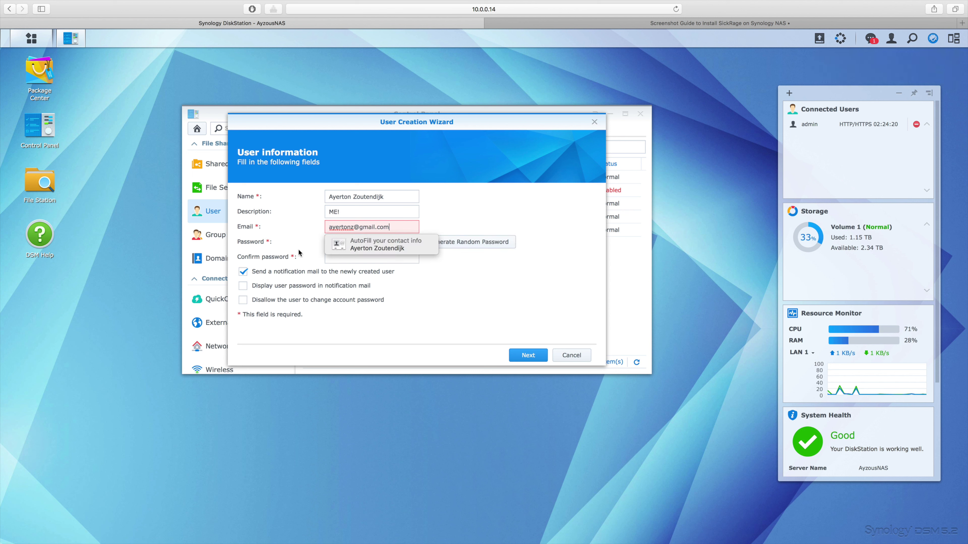
Set and confirm the account password, disable the notification mail, and continue to Join groups.
left_click(338, 240)
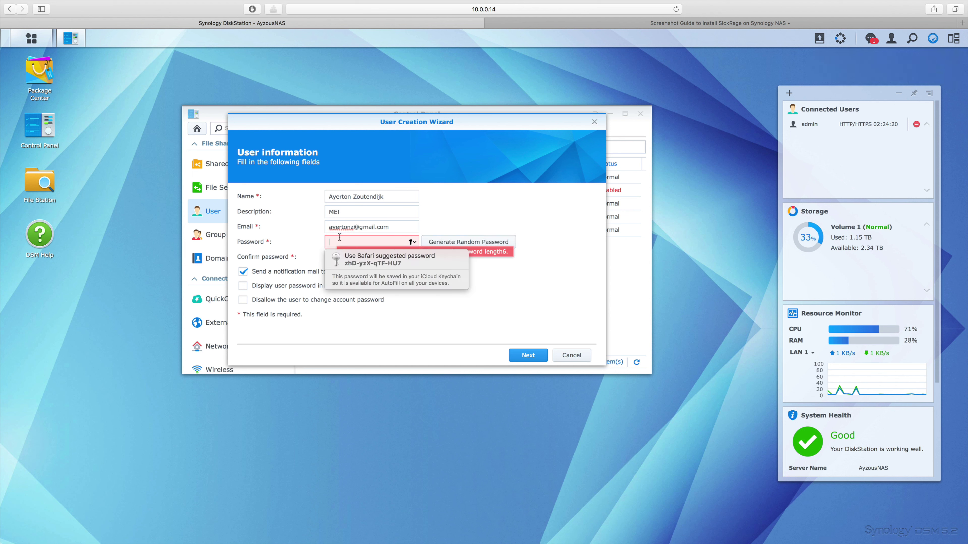
type("********")
key("Tab")
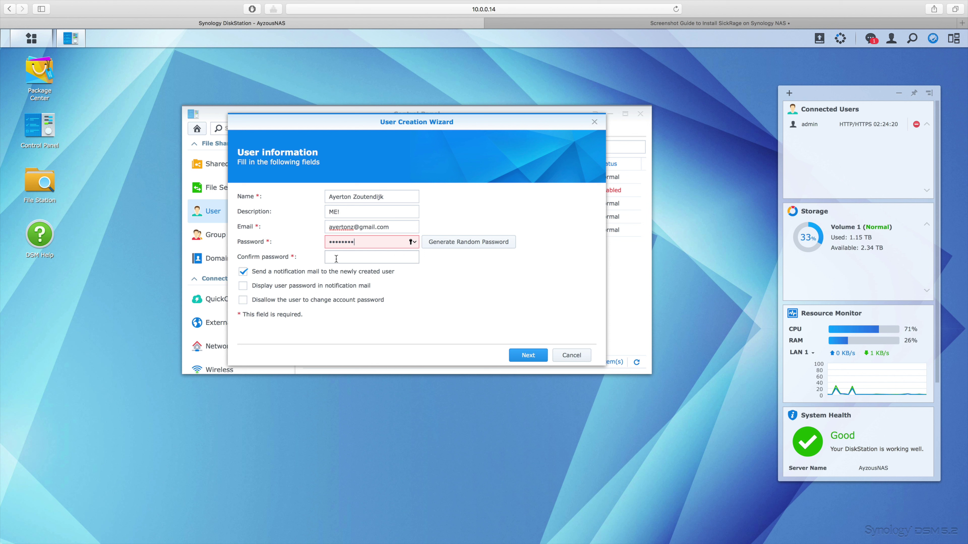
type("********")
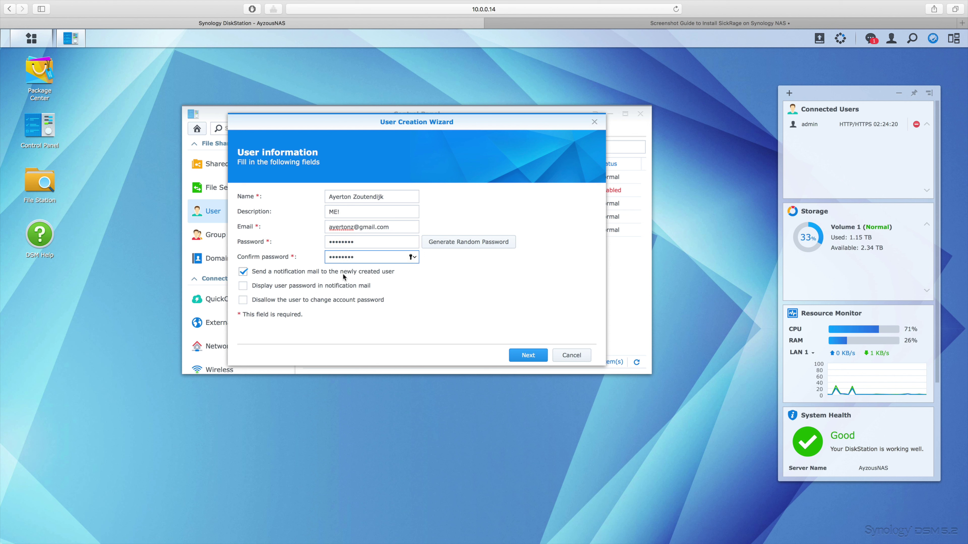
left_click(242, 271)
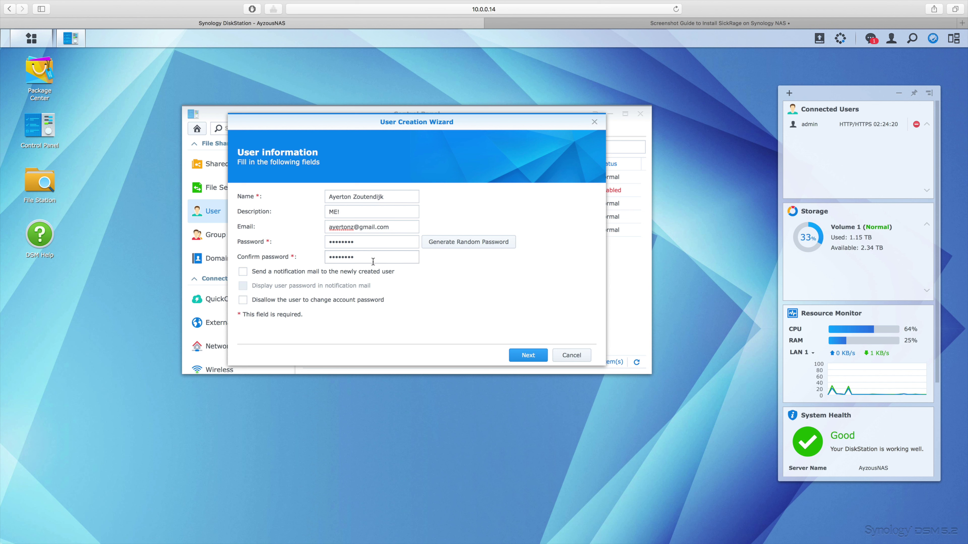
left_click(522, 358)
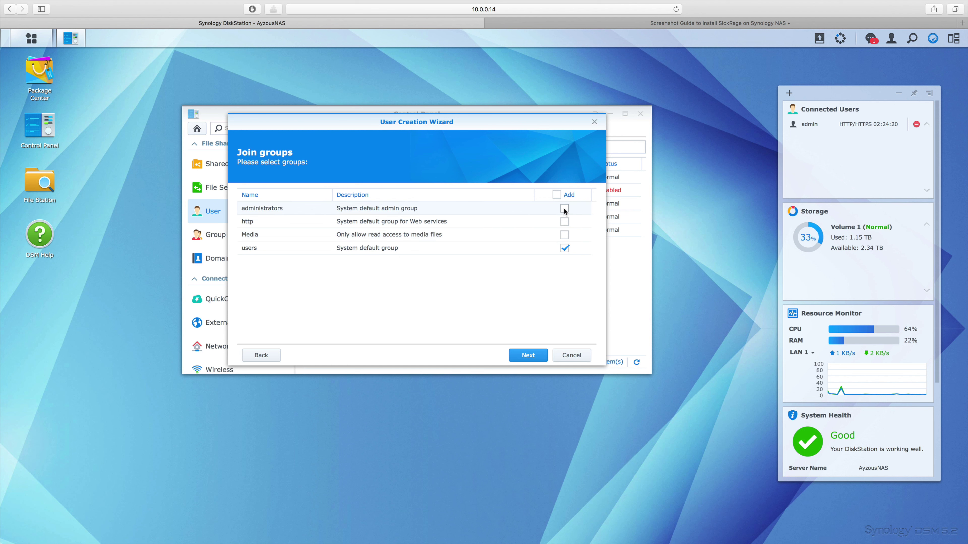
Add the user to administrators and grant Read/Write on all shares except Plex, usbshare1-1, usbshare1-2.
left_click(567, 251)
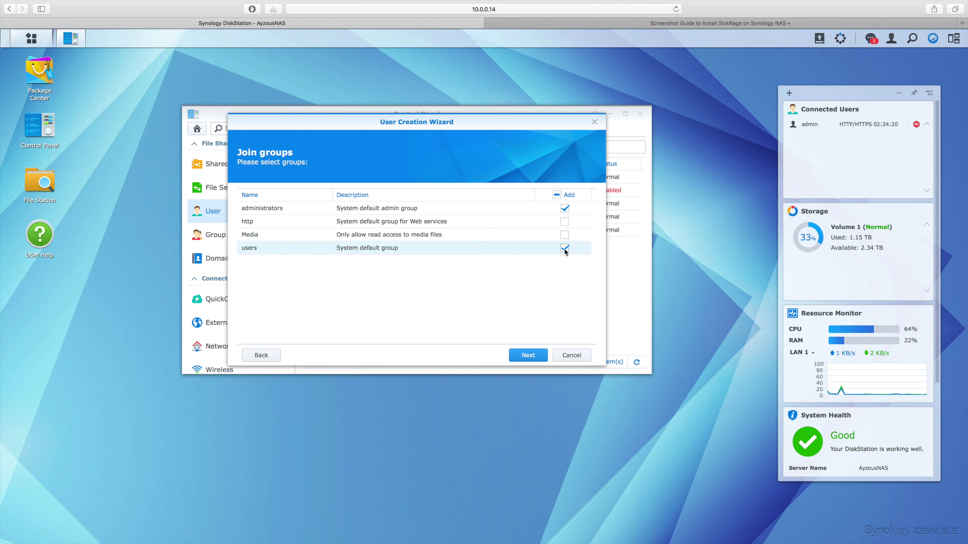
left_click(528, 356)
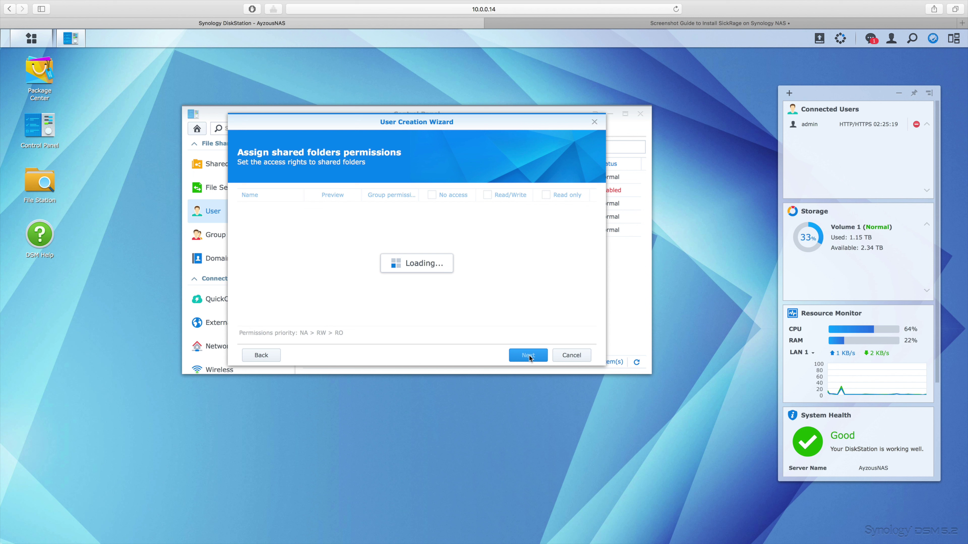
left_click(489, 195)
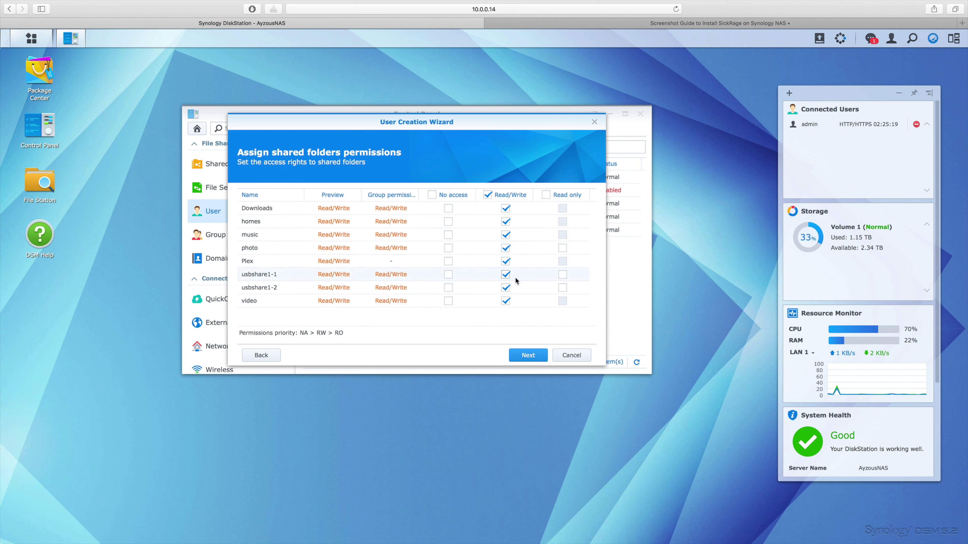
left_click(506, 262)
left_click(506, 275)
left_click(506, 288)
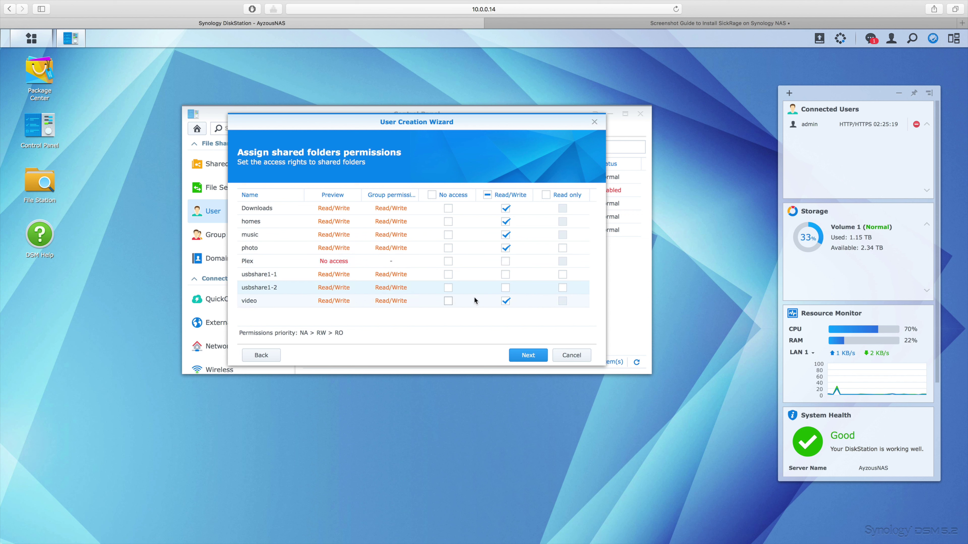
left_click(528, 356)
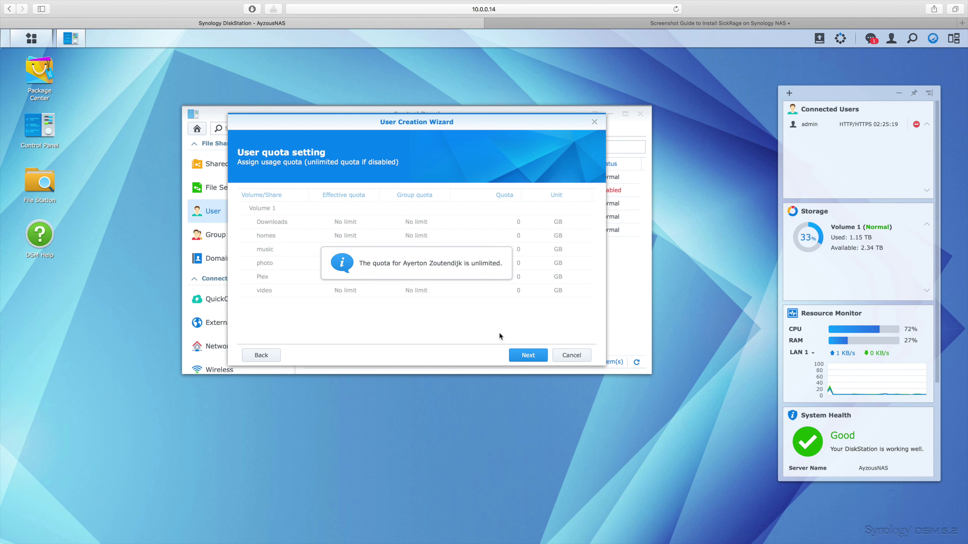
Skip quota, allow every application, keep default speed limits, and apply to create the account.
left_click(534, 356)
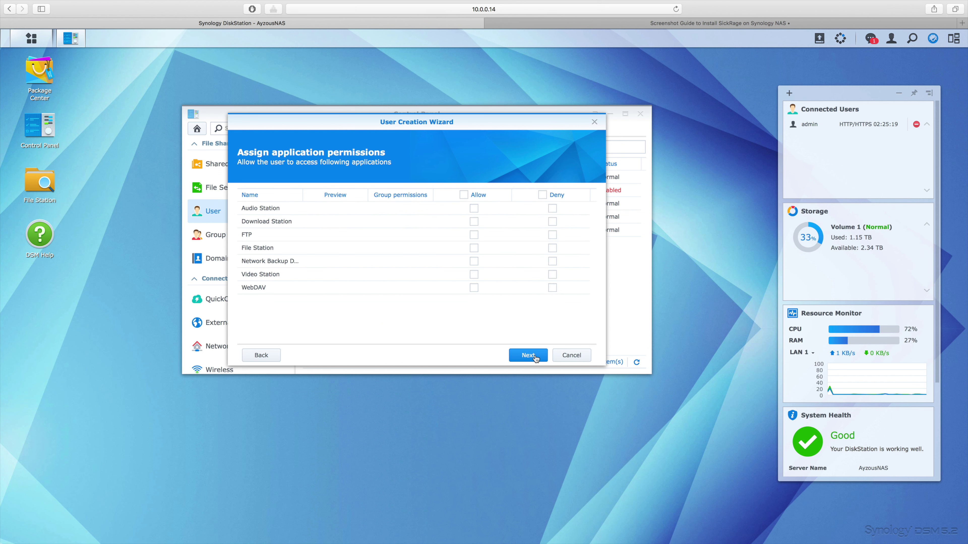
left_click(464, 195)
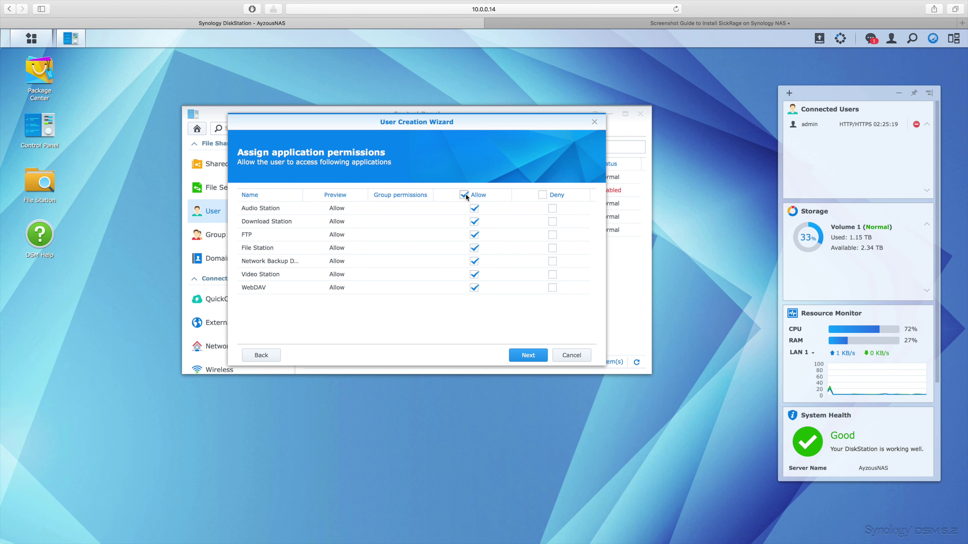
left_click(522, 359)
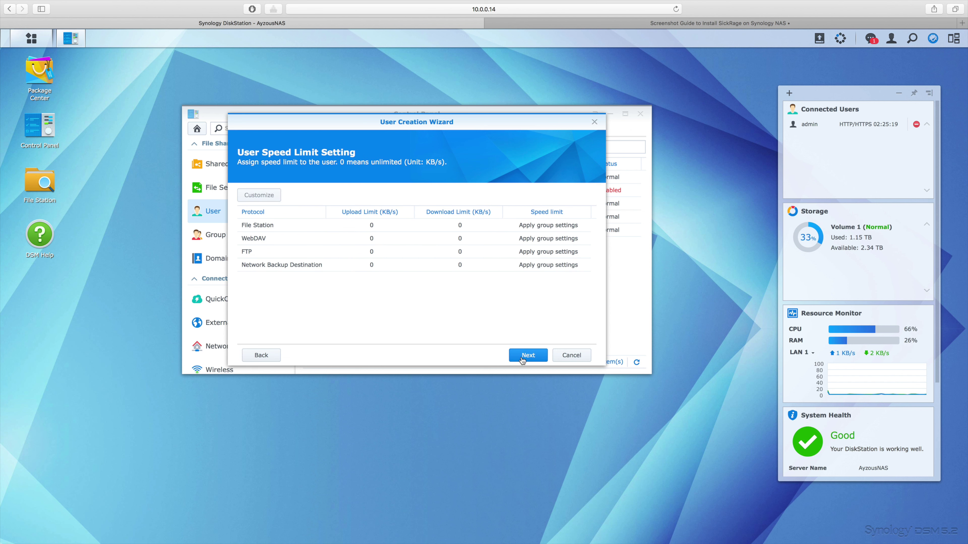
left_click(528, 356)
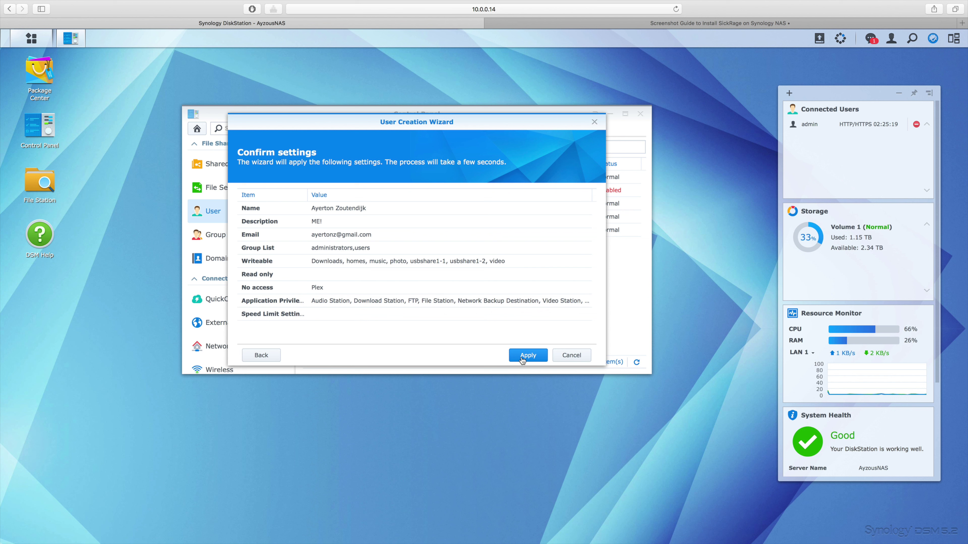
left_click(523, 359)
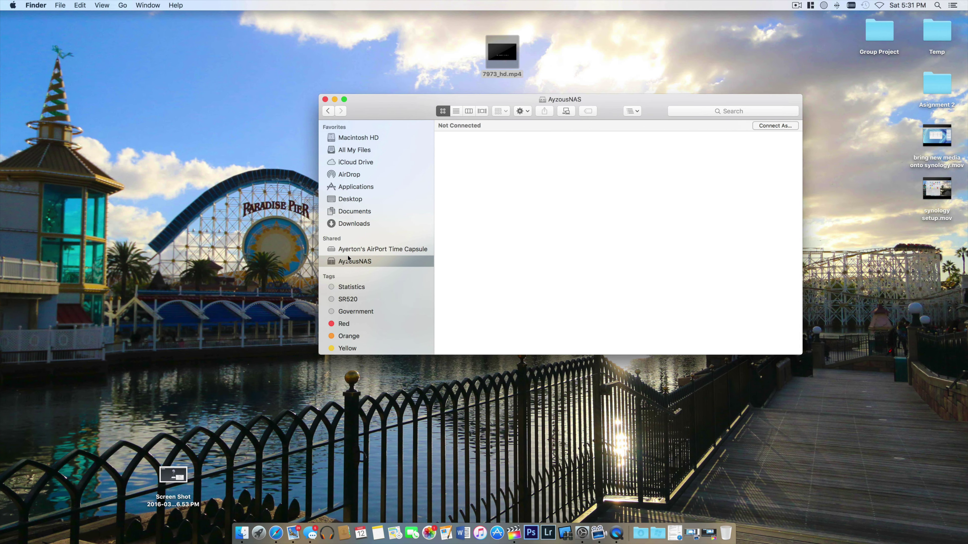
Connect to AyzousNAS in Finder as the new user by entering the account password.
left_click(766, 127)
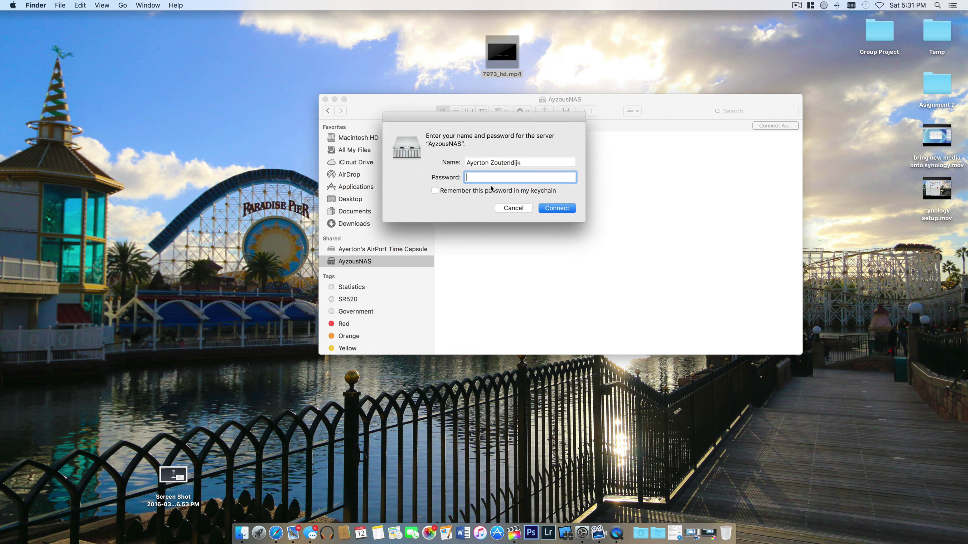
type("••••••••")
left_click(545, 210)
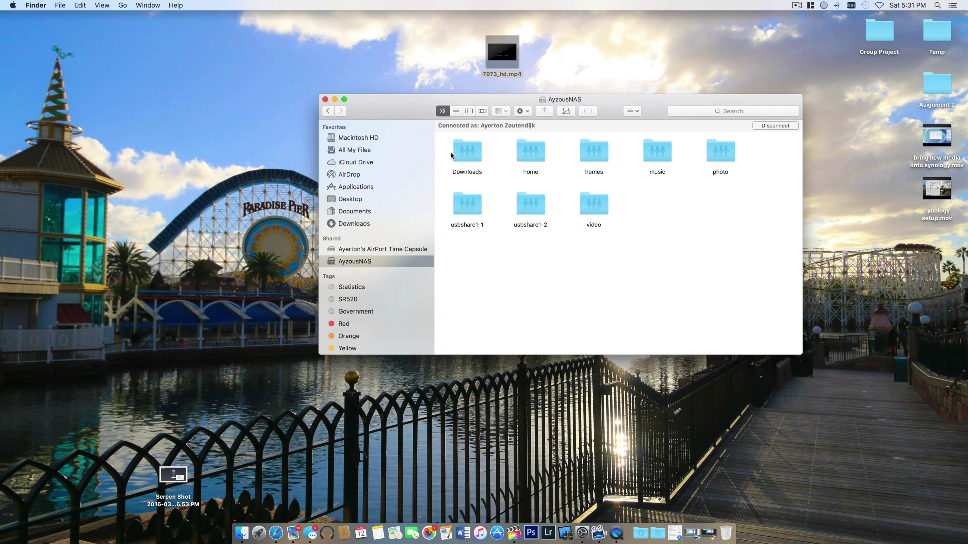
Open the NAS video share and copy 7973_hd.mp4 from the desktop into it, arranging the windows to watch progress.
double_click(594, 206)
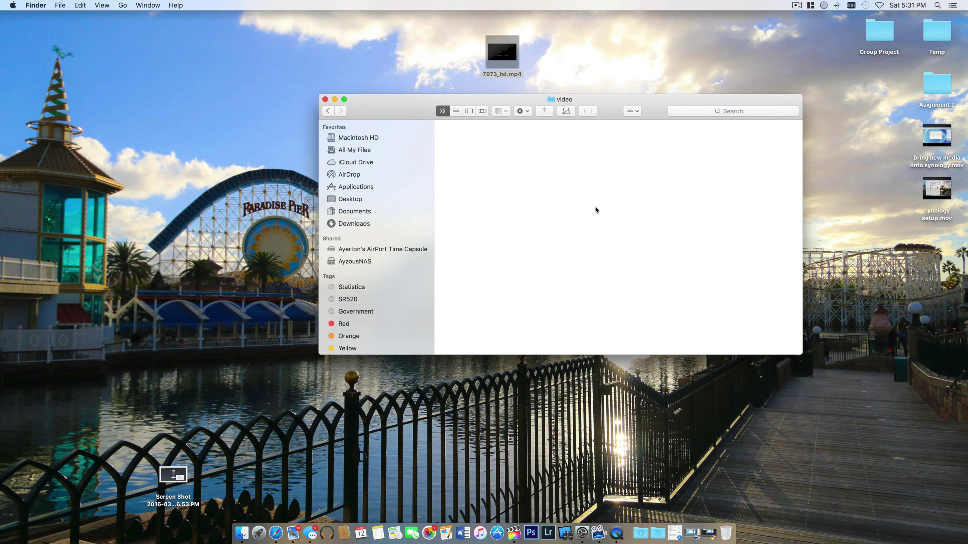
left_click_drag(604, 98, 492, 128)
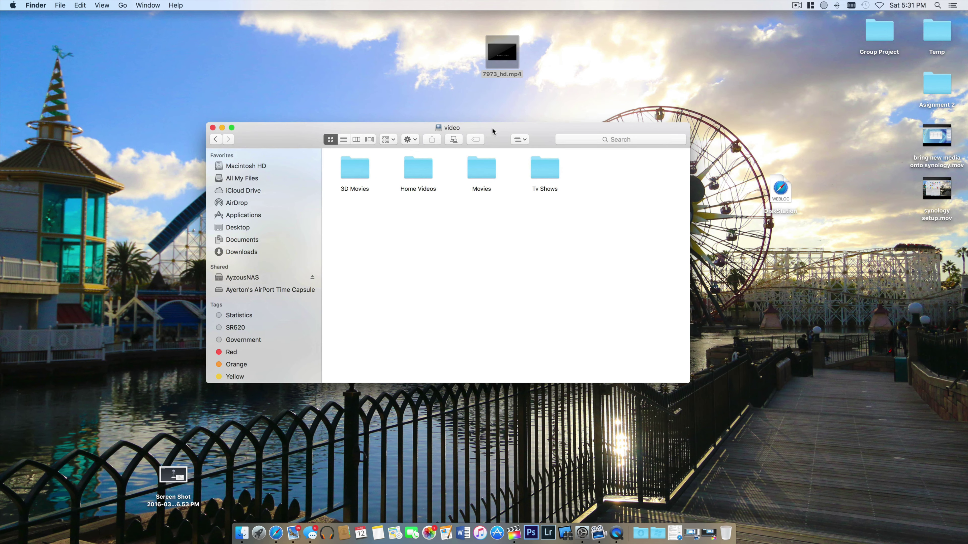
left_click_drag(490, 58, 596, 177)
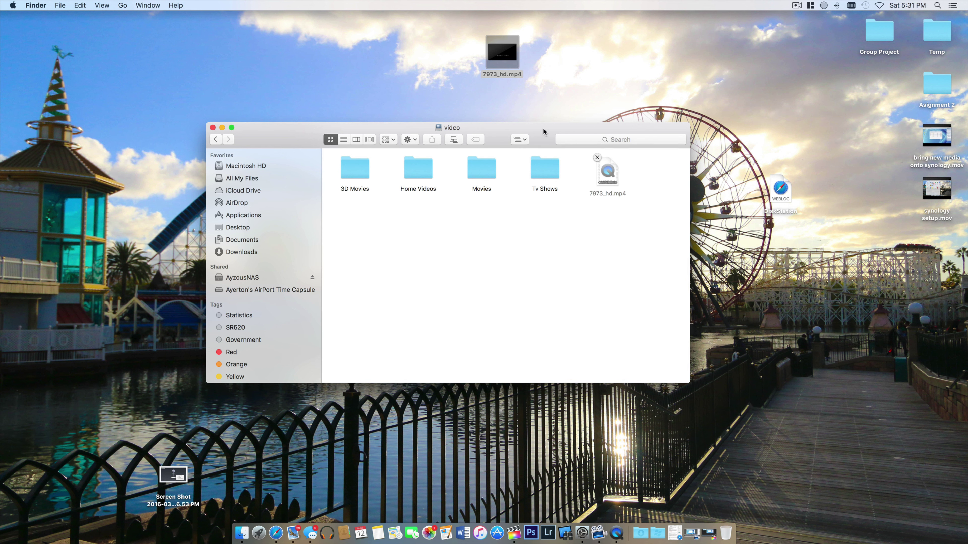
left_click_drag(543, 129, 565, 96)
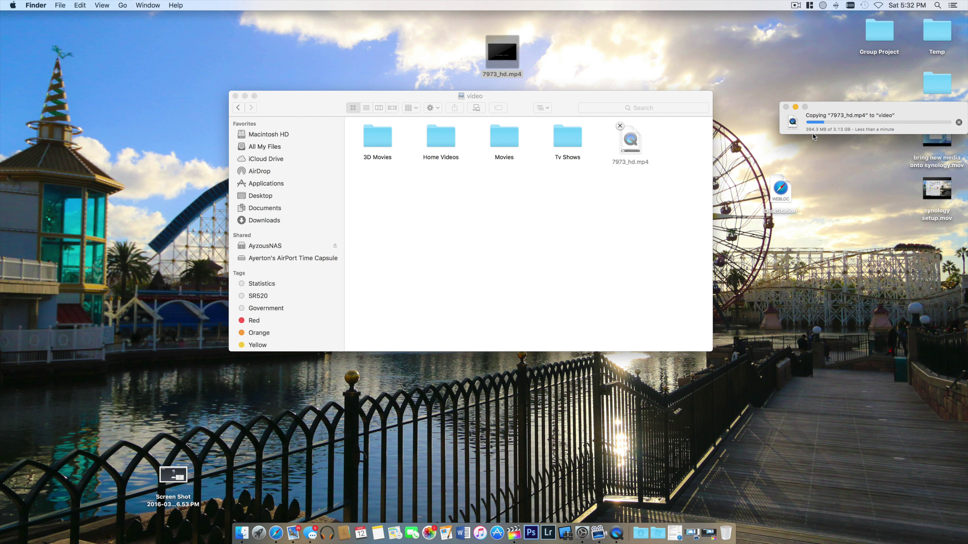
left_click_drag(851, 104, 535, 198)
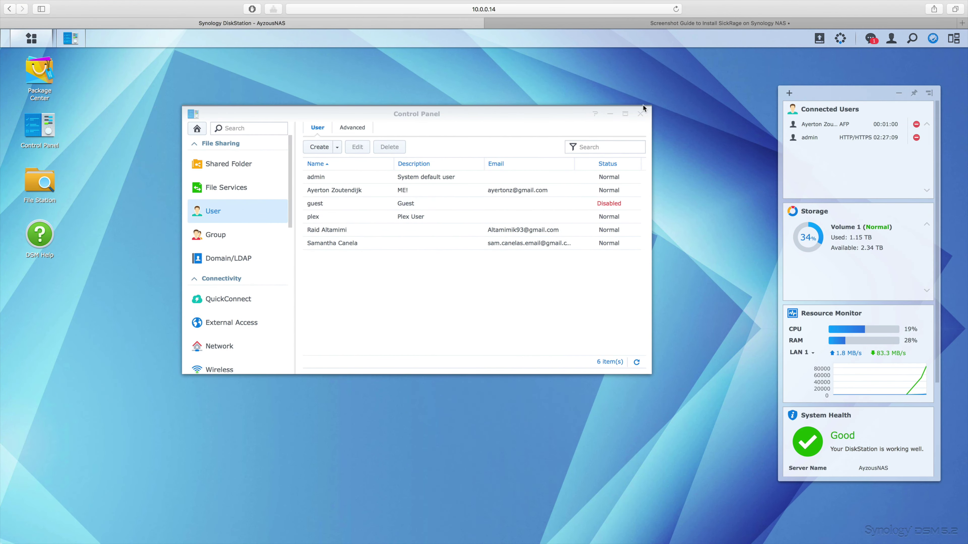
Close the Control Panel, check the copied video in Finder, then return to the DiskStation desktop.
left_click(640, 114)
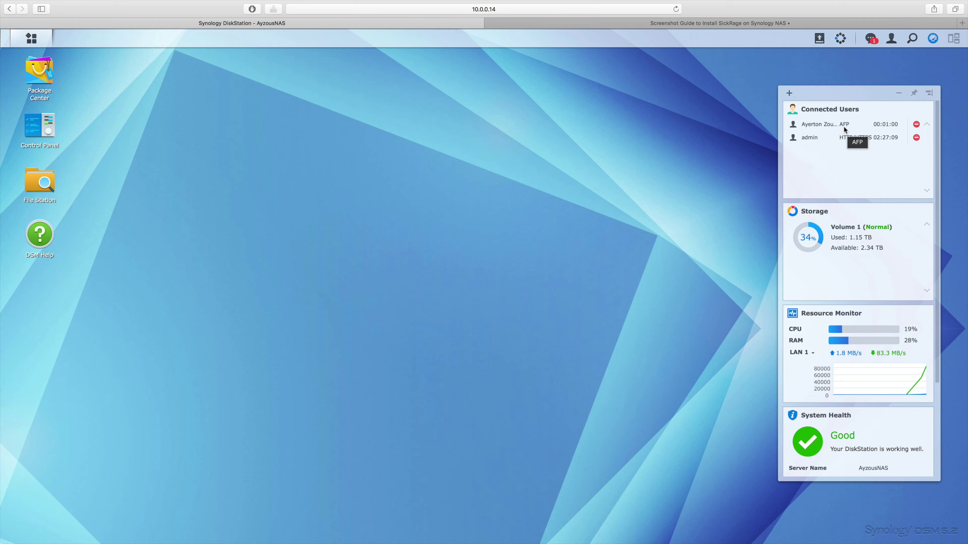
key("ctrl+Left")
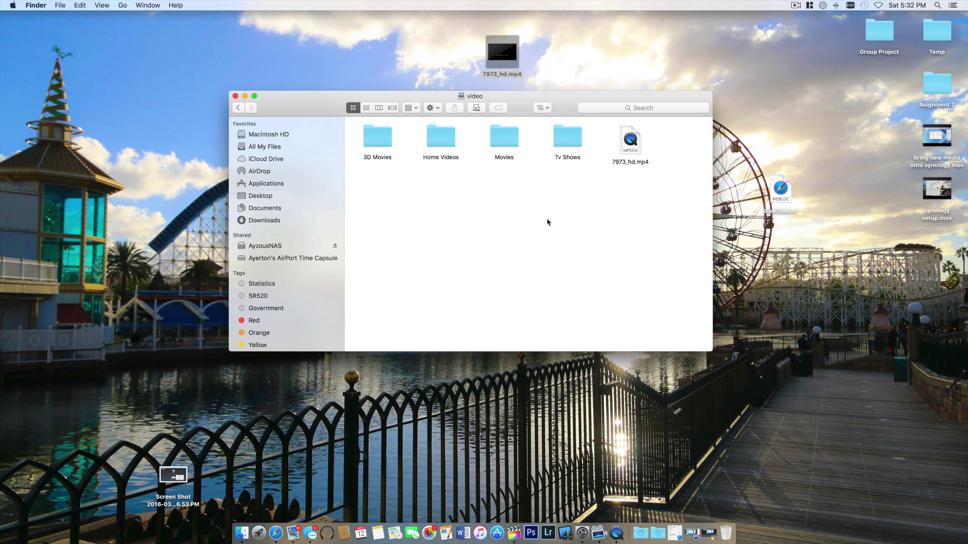
right_click(626, 144)
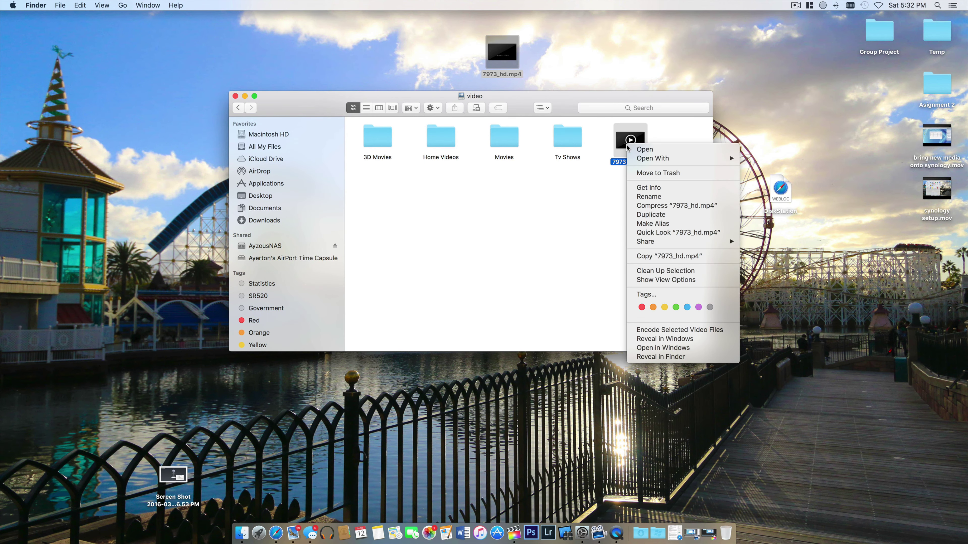
key("Escape")
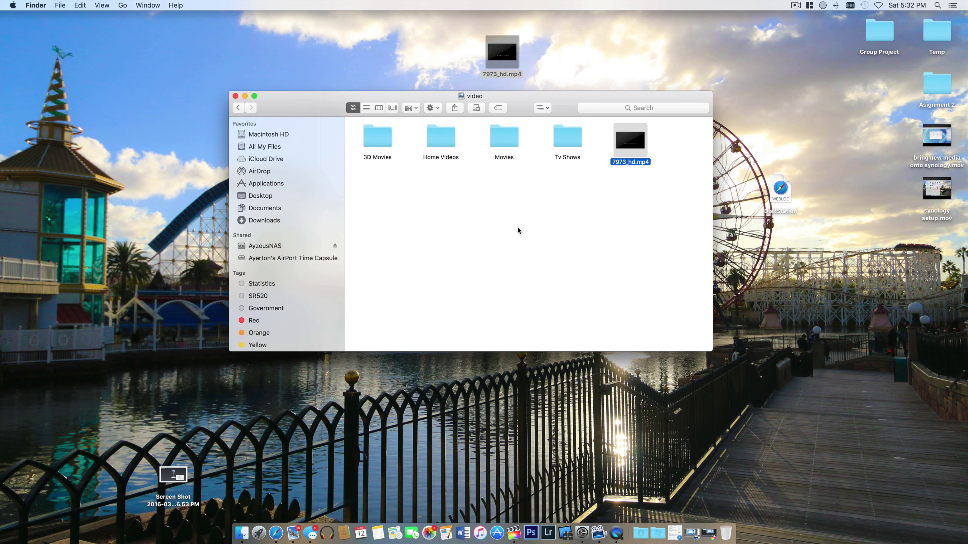
key("ctrl+Right")
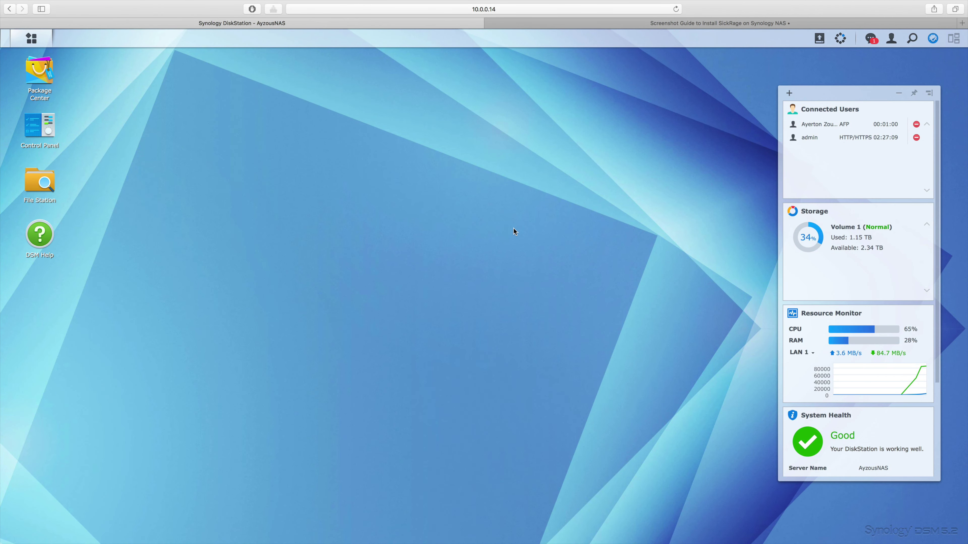